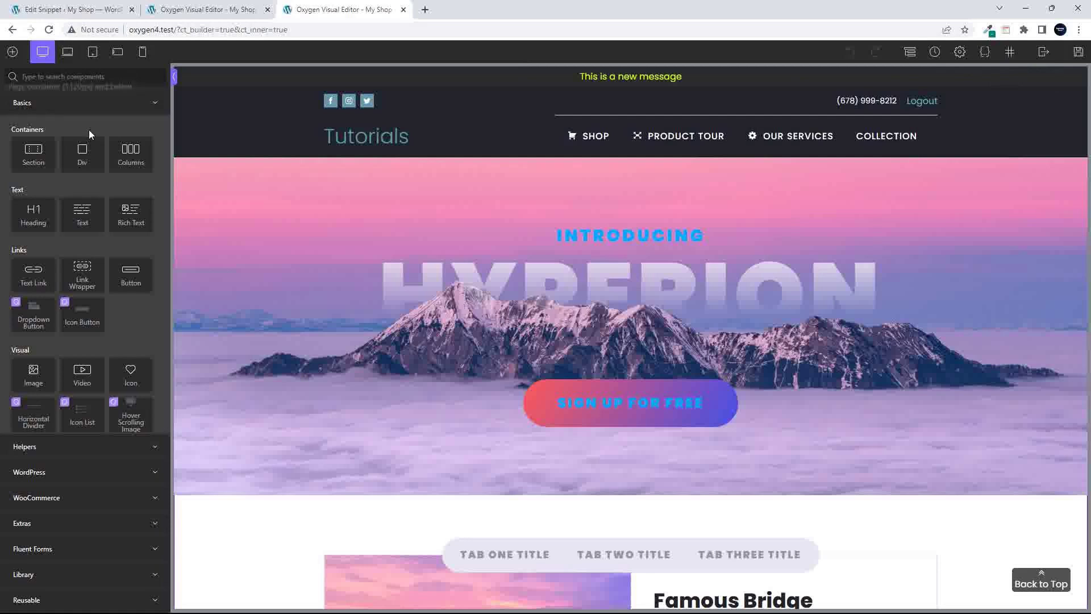
Preview the page full-width, select the HYPERION heading, then browse the Helpers and WooCommerce components.
left_click(41, 57)
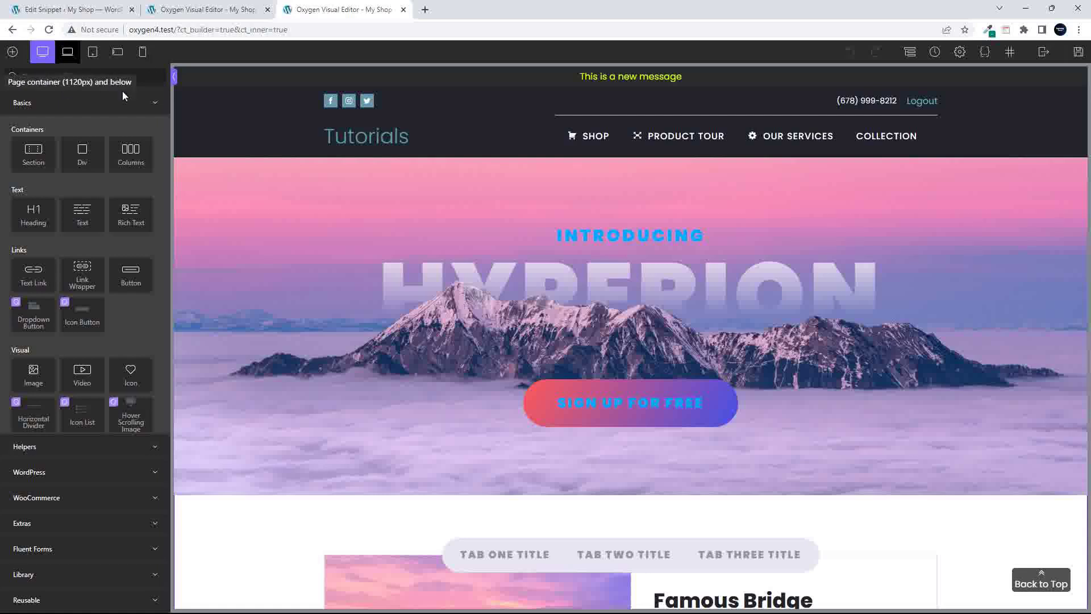
left_click(447, 276)
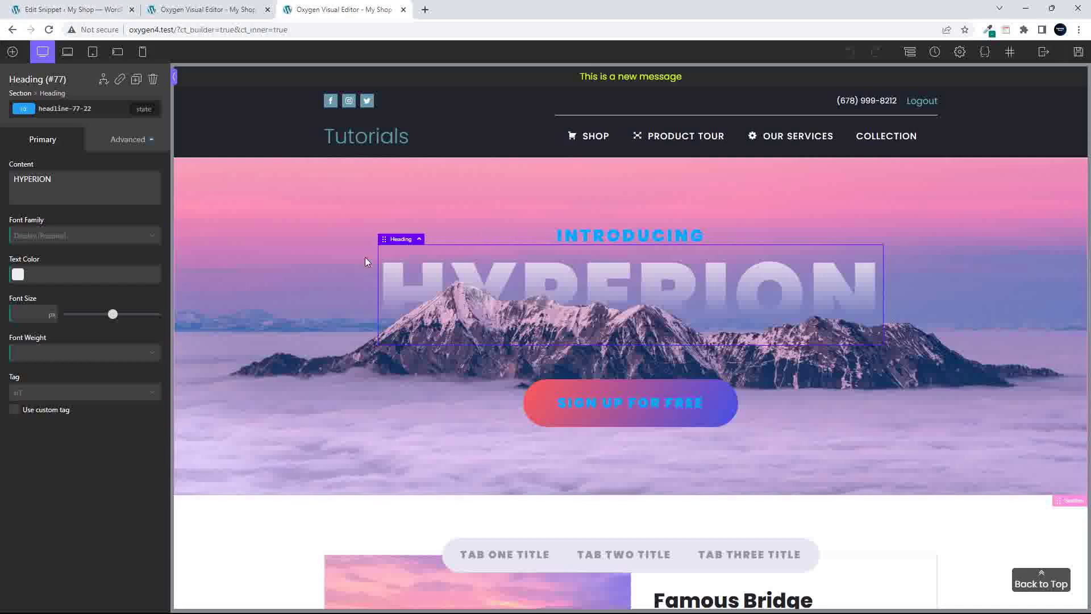
left_click(12, 51)
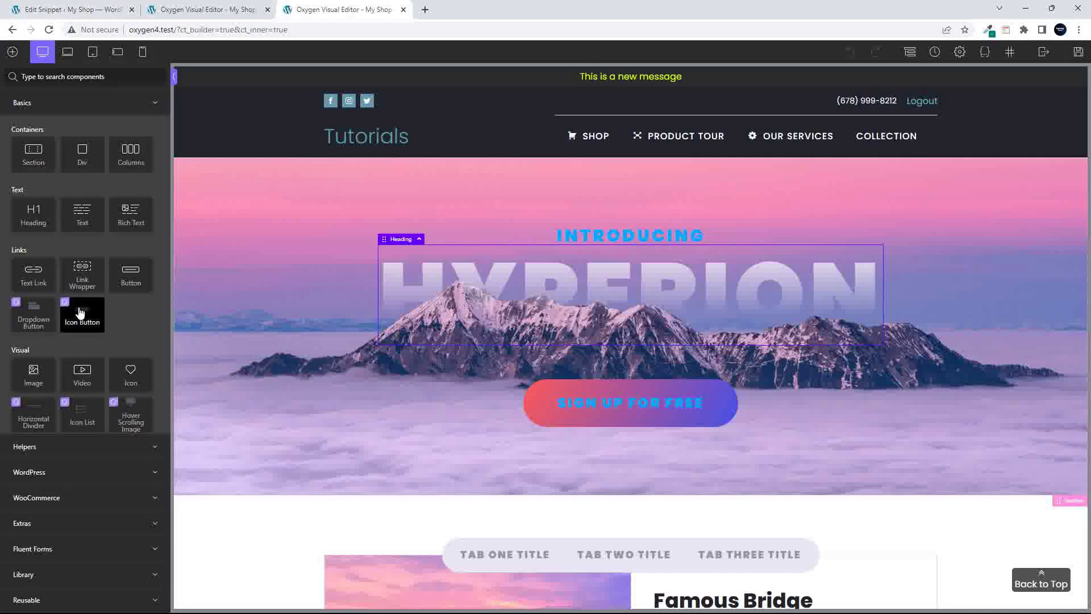
scroll(83, 310, "down", 1)
scroll(83, 318, "up", 1)
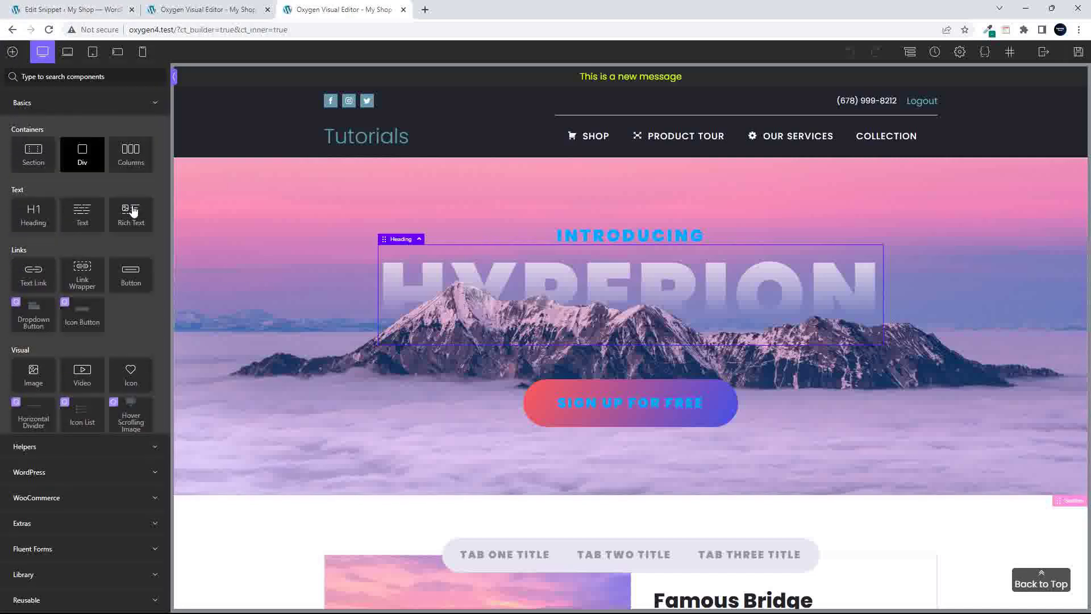
left_click(60, 446)
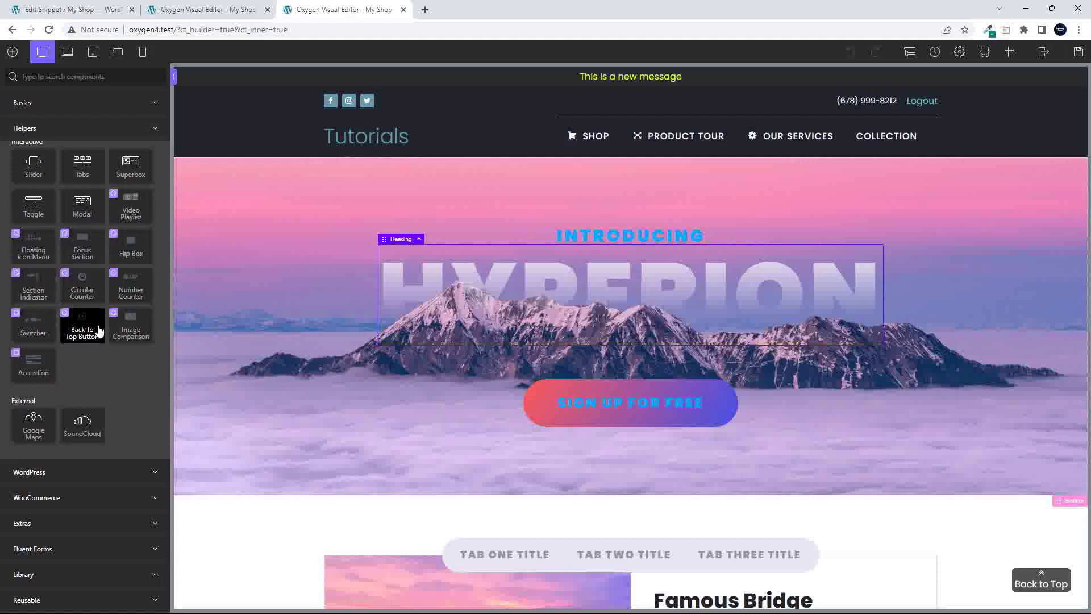
left_click(44, 505)
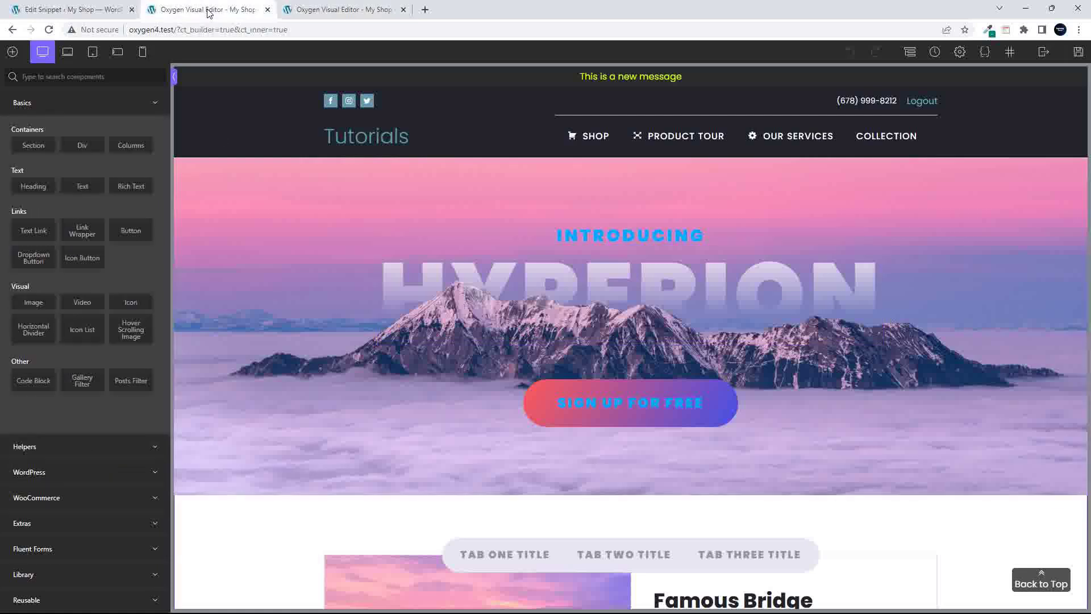
left_click(116, 102)
left_click(93, 52)
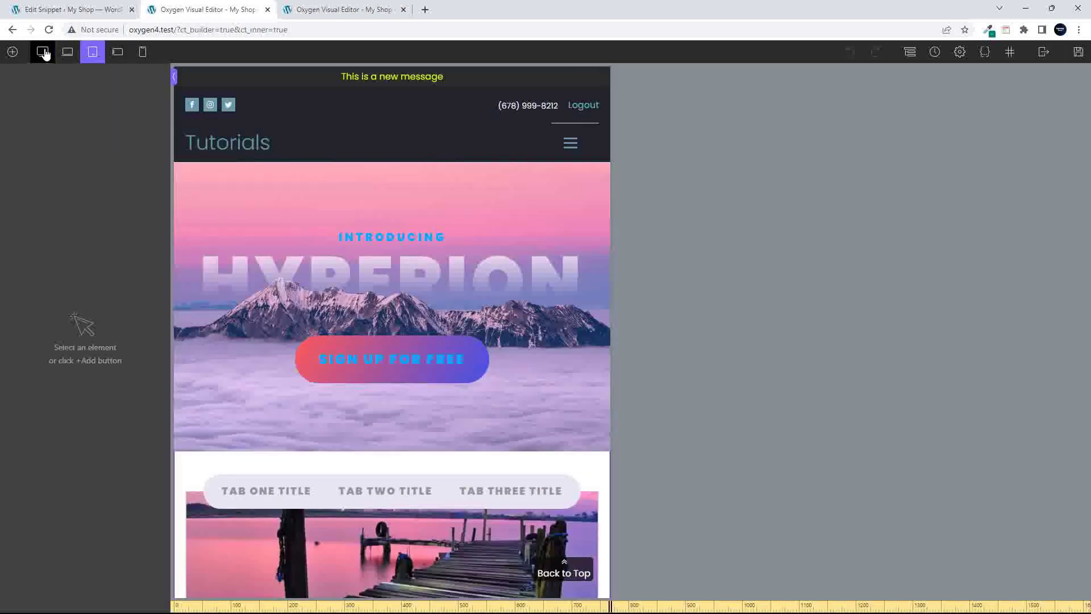
left_click(42, 51)
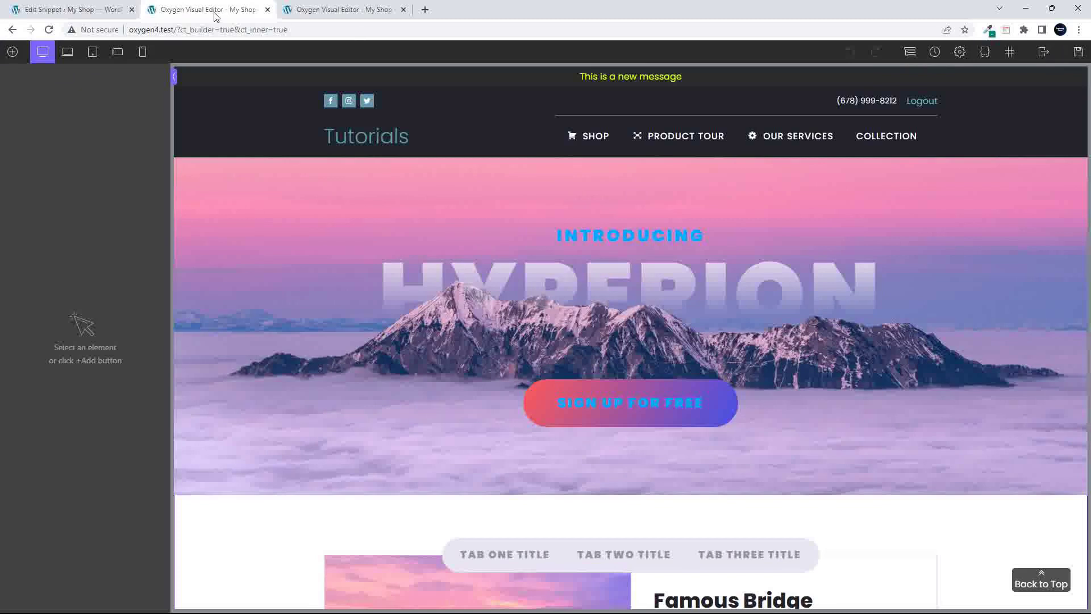
left_click(12, 53)
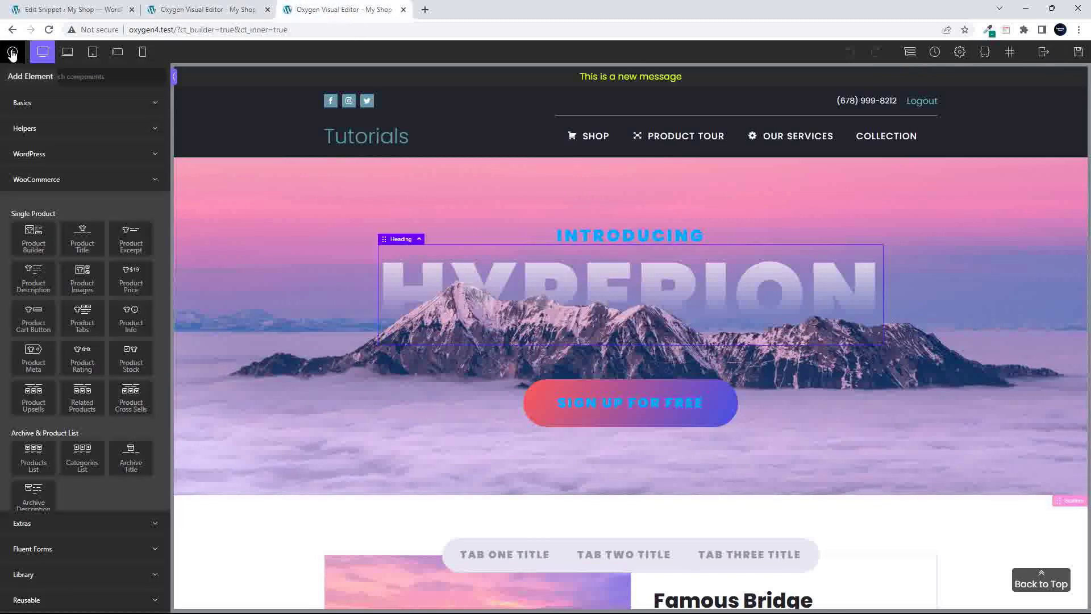
left_click(12, 52)
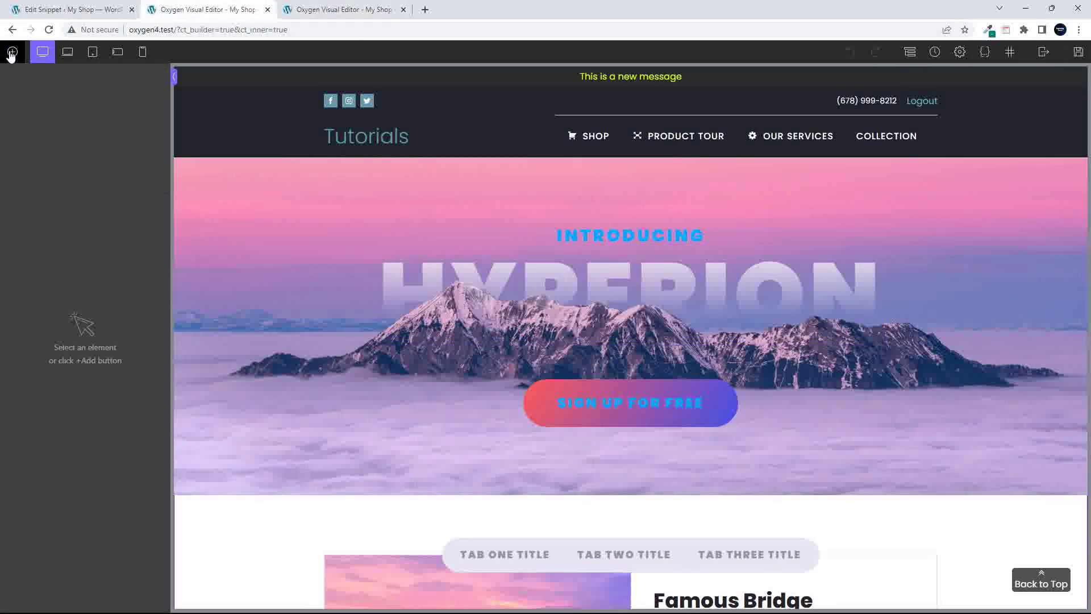
left_click(12, 52)
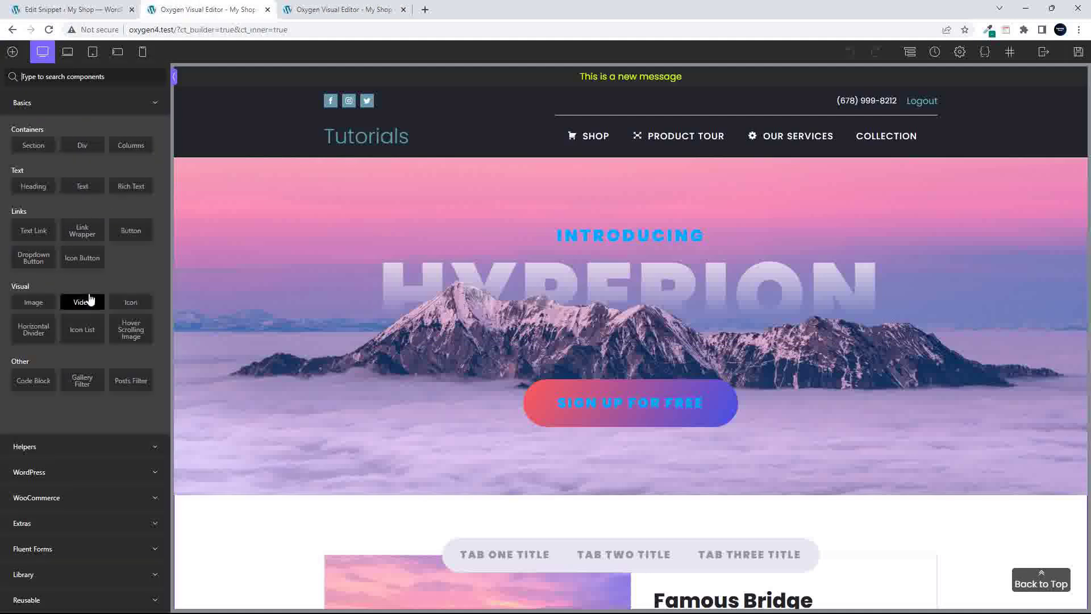
In the other editor tab, expand Basics and scroll through its components.
left_click(352, 12)
left_click(51, 102)
scroll(98, 227, "down", 2)
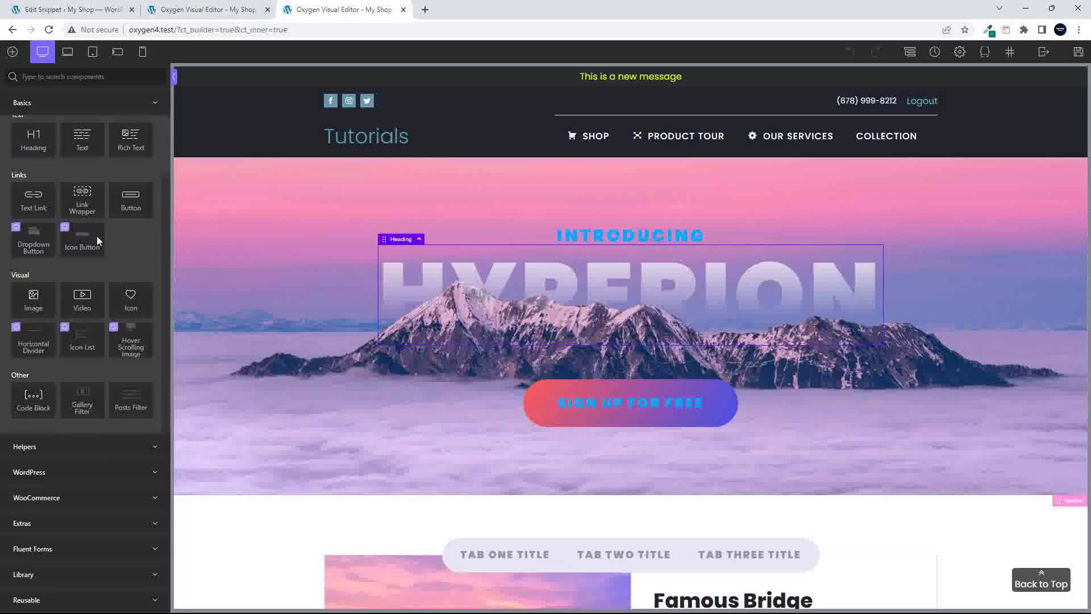
scroll(97, 240, "up", 2)
scroll(97, 240, "down", 2)
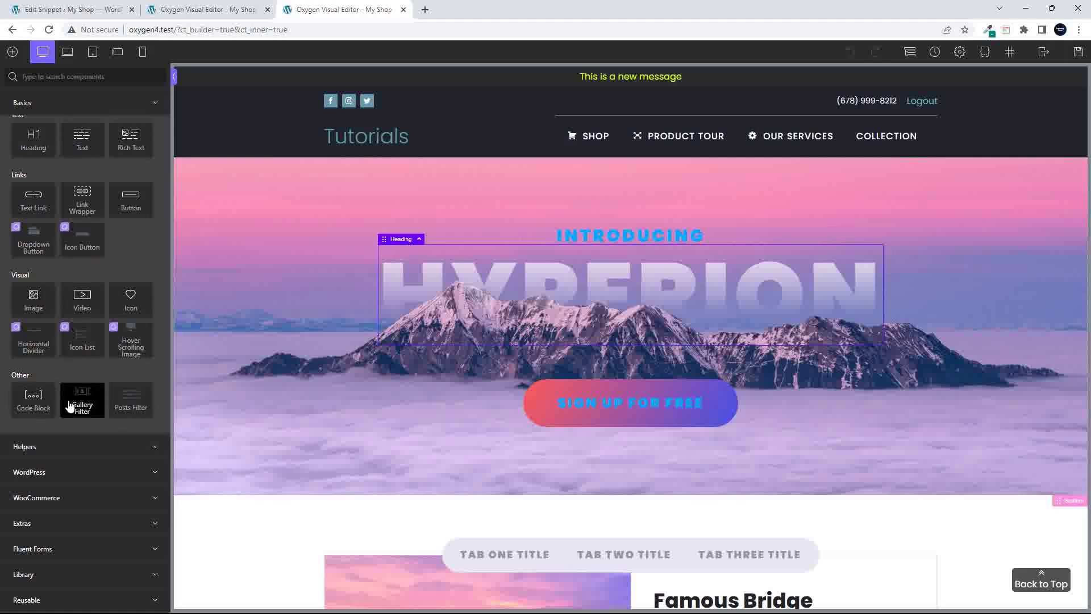
scroll(68, 392, "up", 3)
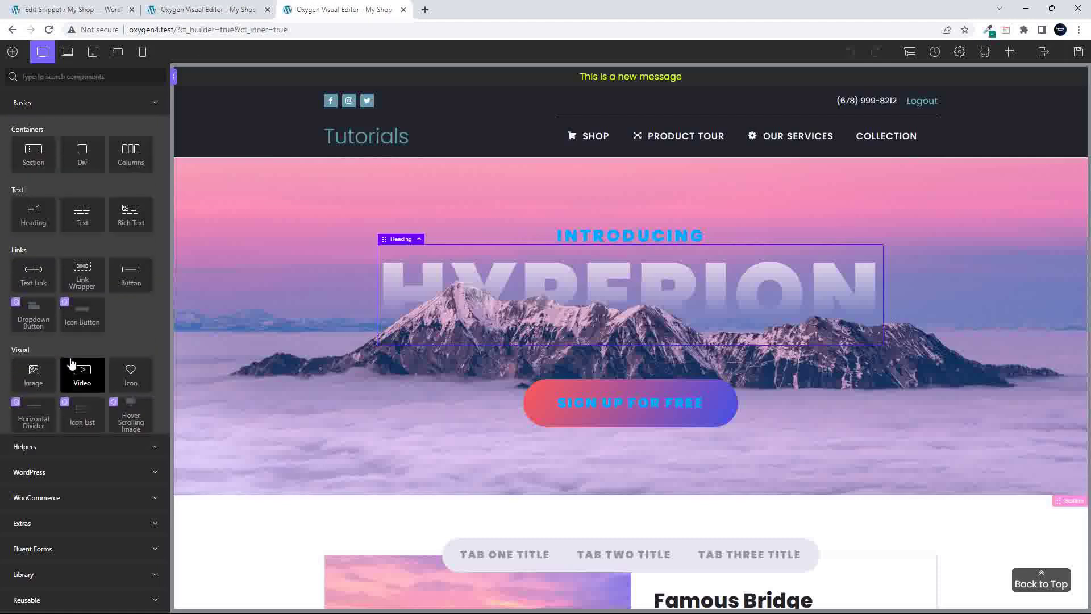
In the compact-panel editor, expand Helpers and scroll through its components.
left_click(201, 8)
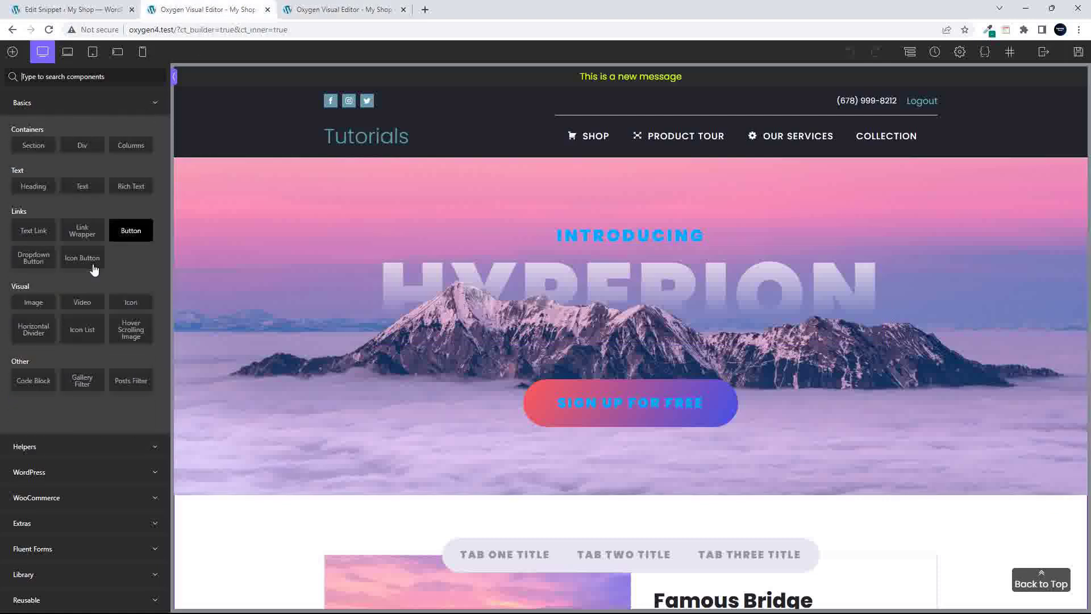
left_click(54, 449)
scroll(80, 347, "down", 3)
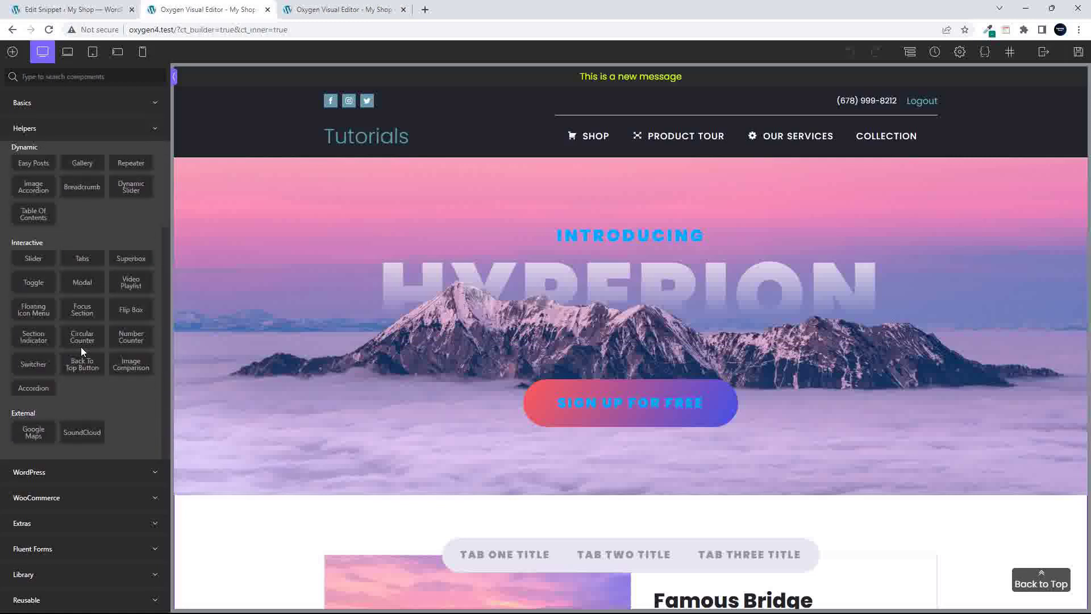
scroll(81, 347, "up", 2)
scroll(78, 352, "down", 2)
Expand Helpers in the original editor, compare with the compact editor, and return.
left_click(348, 9)
left_click(26, 447)
scroll(72, 288, "down", 5)
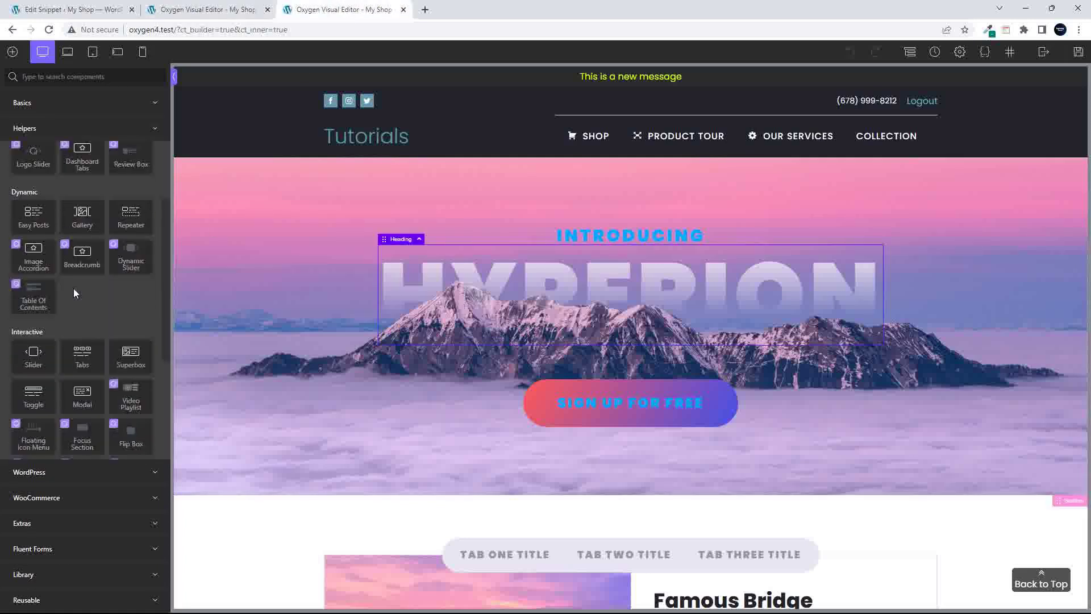
scroll(75, 292, "up", 1)
scroll(71, 291, "down", 1)
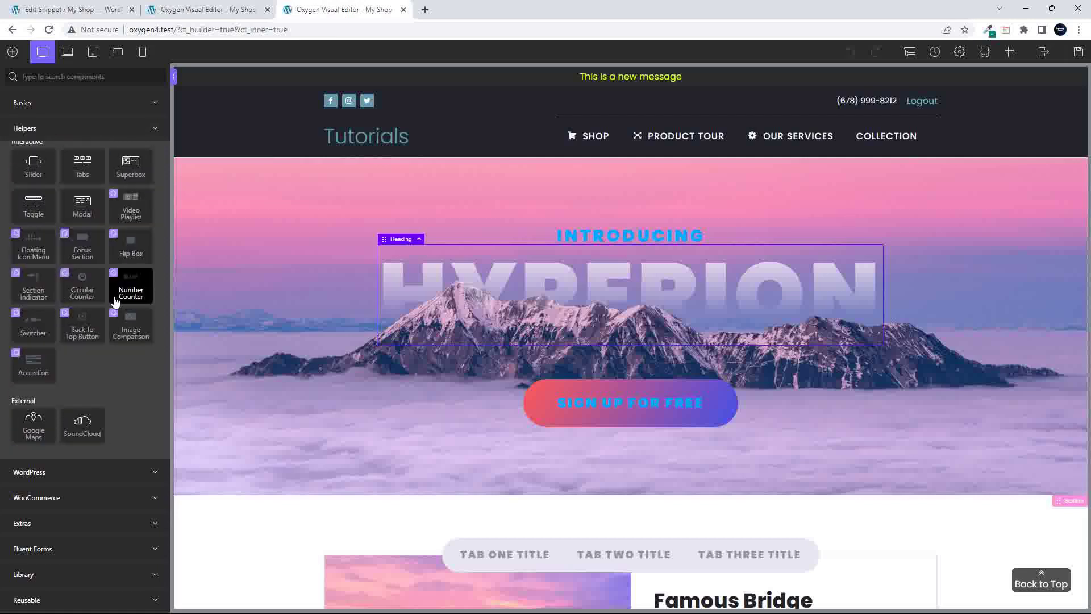
left_click(200, 9)
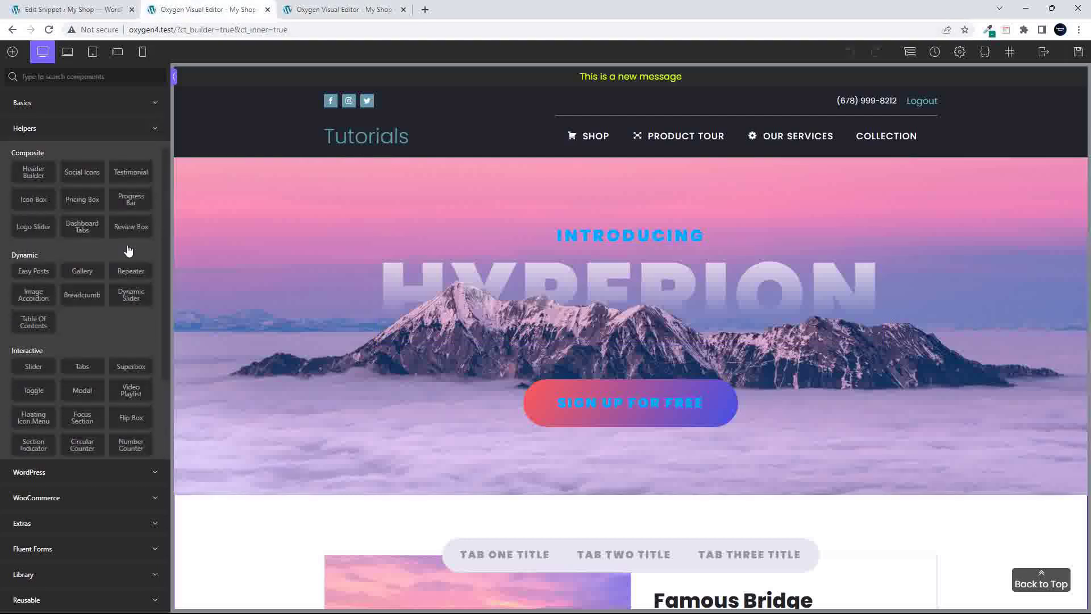
left_click(341, 9)
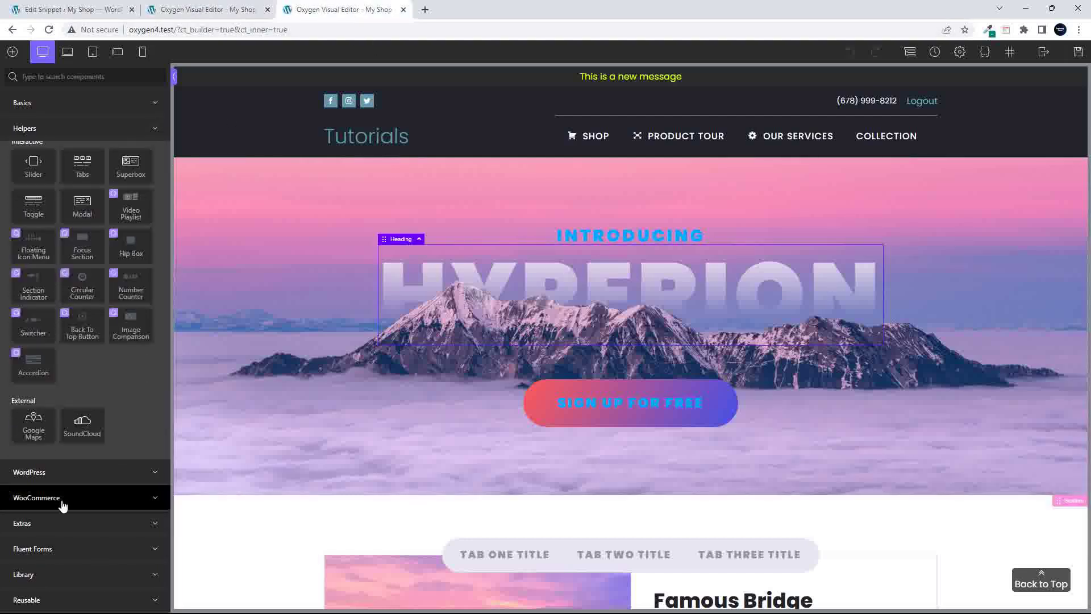
Expand Extras in both editors and WooCommerce in the compact one.
left_click(62, 527)
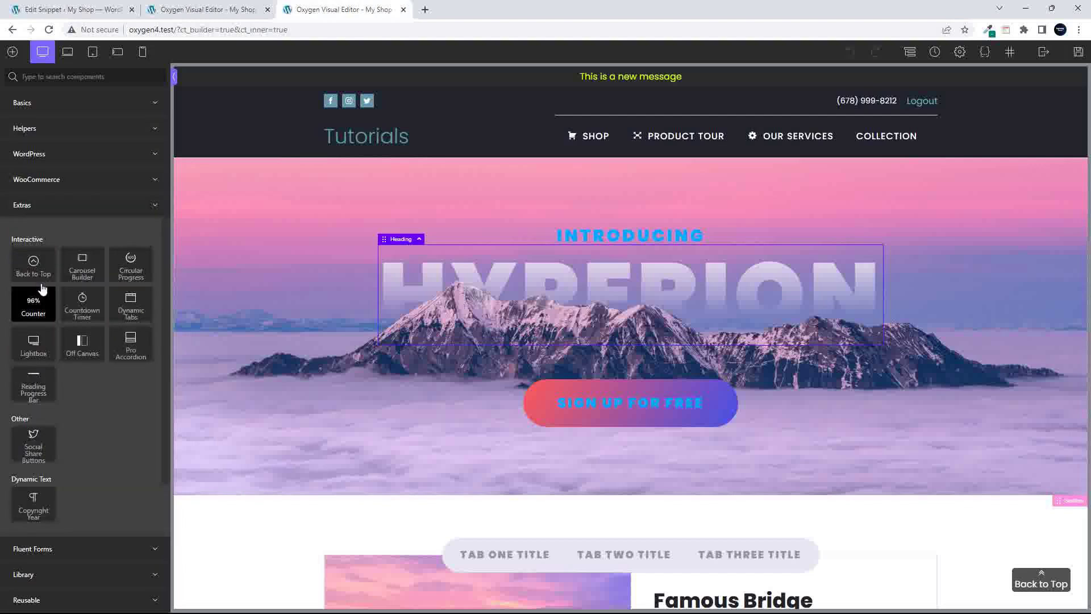
left_click(205, 10)
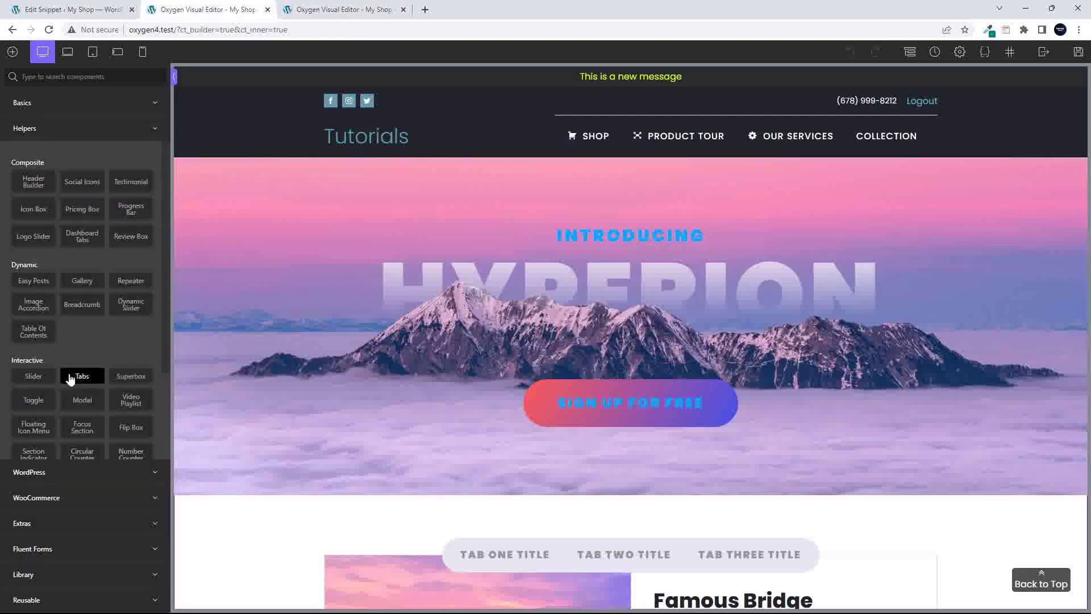
left_click(63, 520)
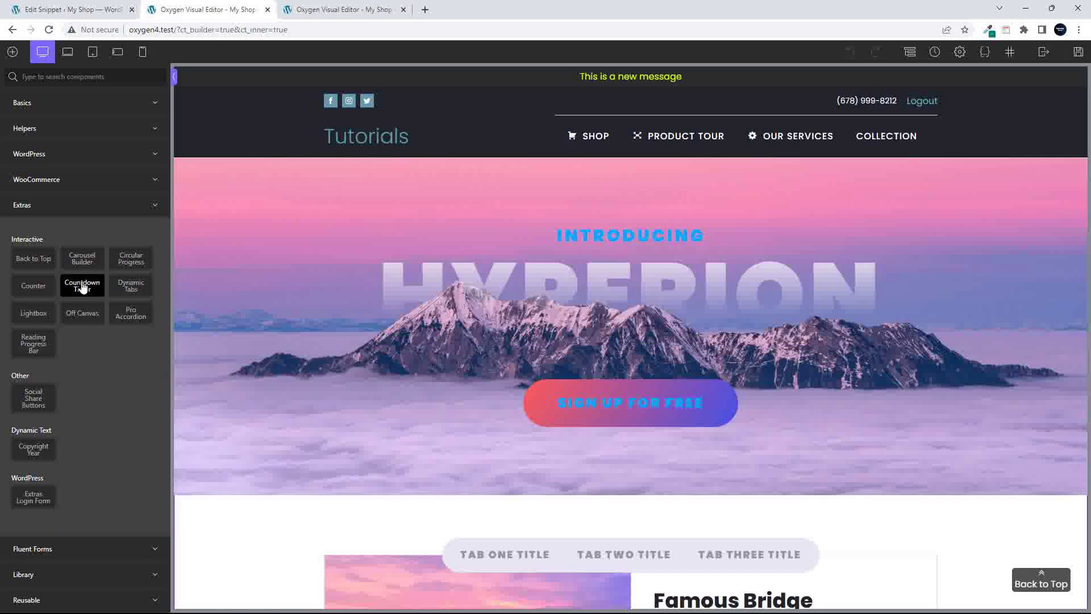
left_click(94, 183)
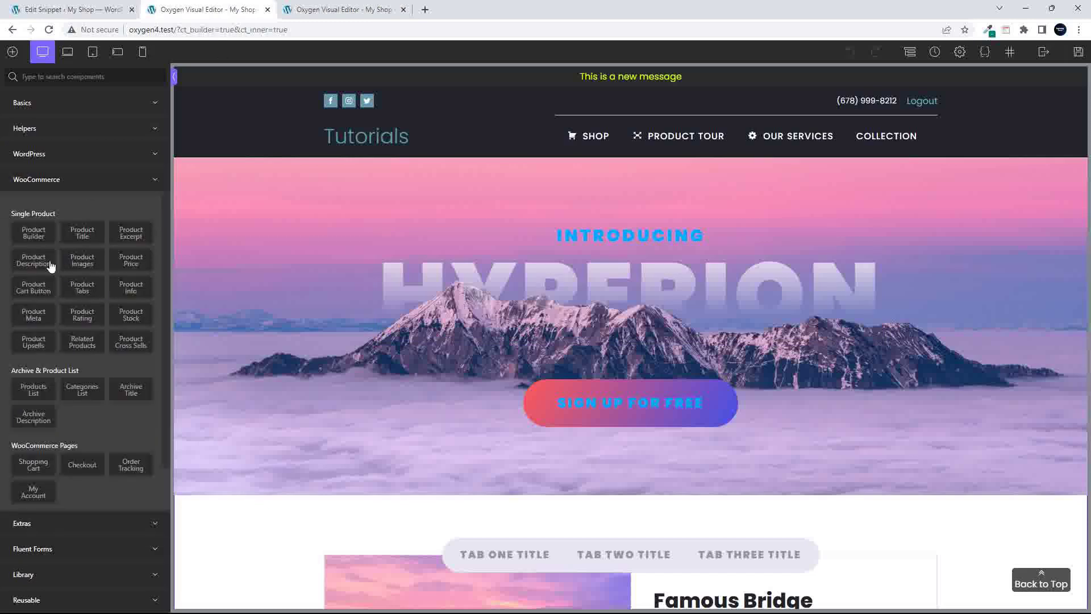
Expand WooCommerce and Basics in the icon-style editor, then Basics in the compact editor.
left_click(330, 10)
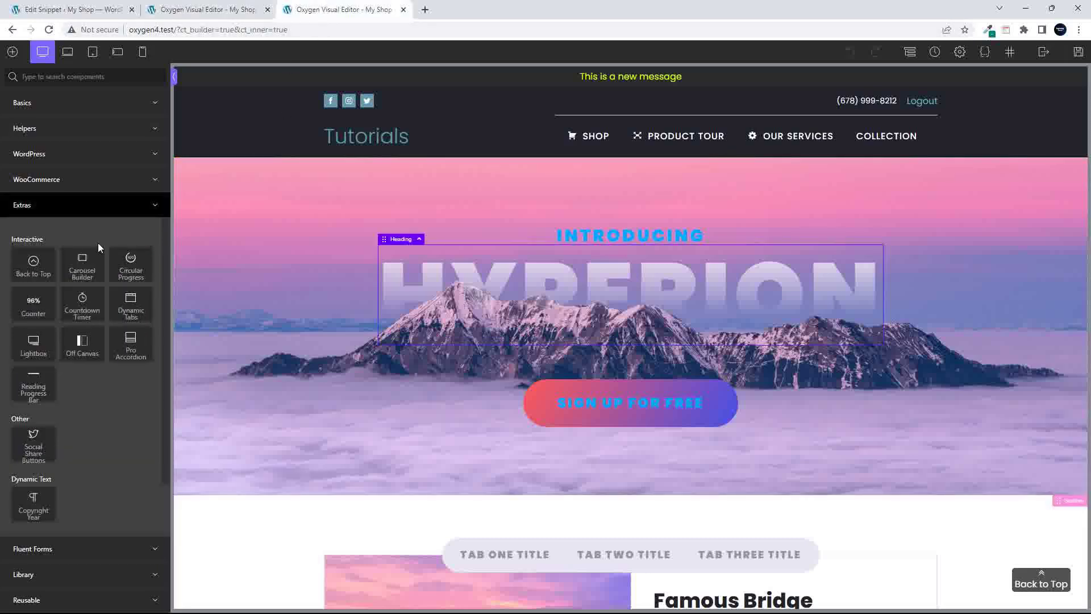
left_click(74, 184)
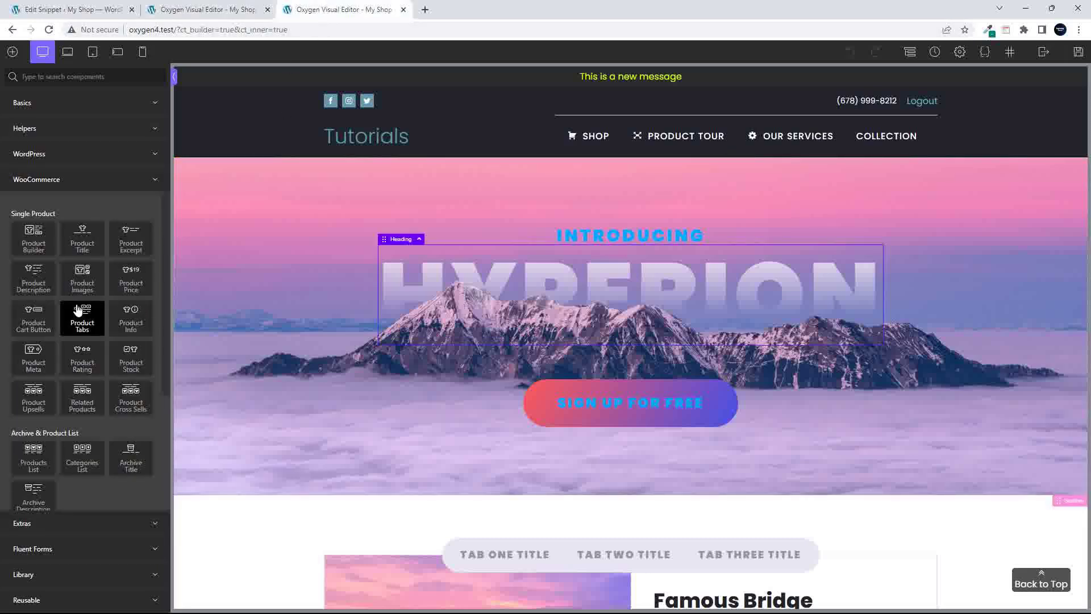
scroll(74, 310, "down", 3)
scroll(74, 310, "up", 3)
left_click(57, 106)
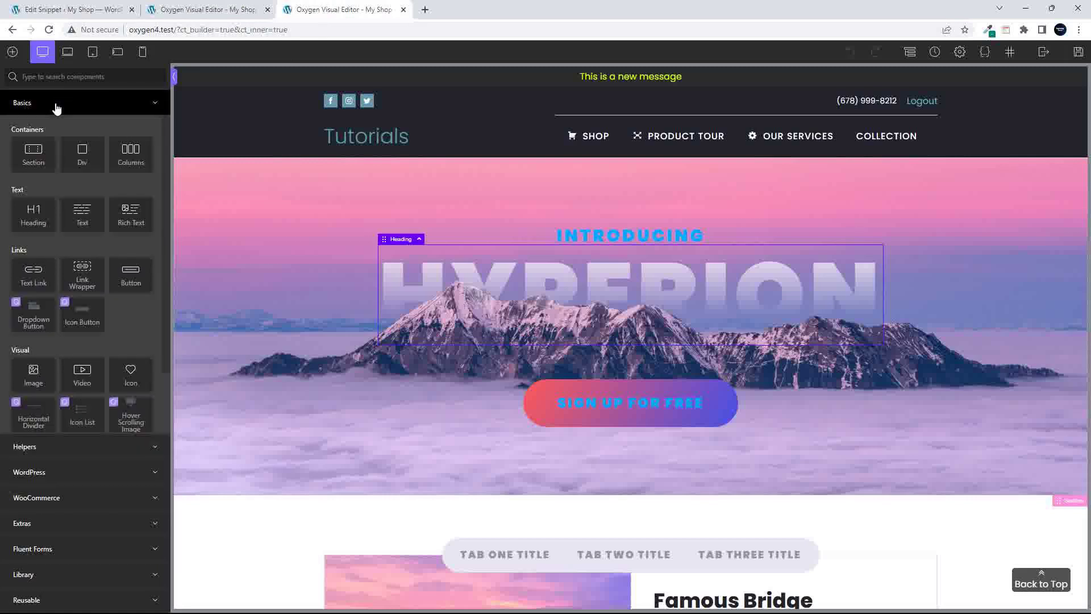
left_click(210, 9)
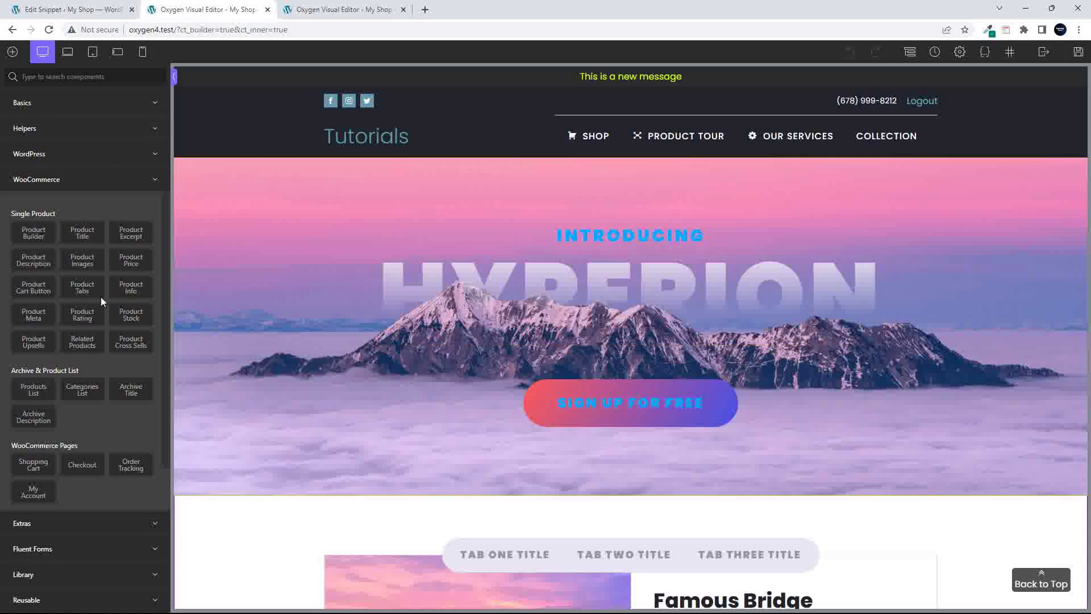
left_click(107, 107)
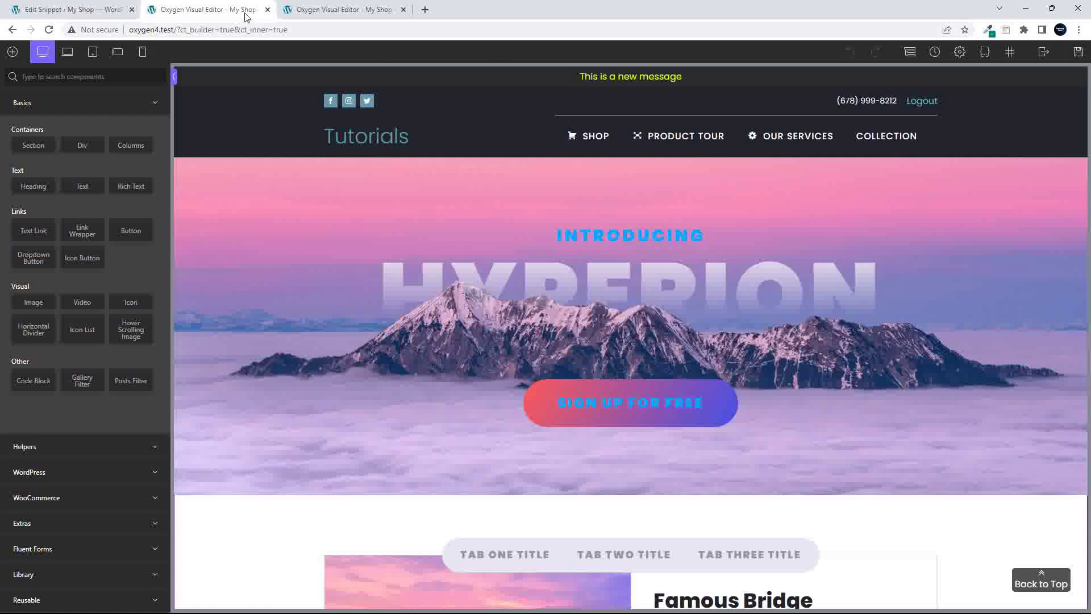
In the Oxygen Styles snippet, highlight the CSS function name and the CSS rules on lines 12–27.
left_click(80, 10)
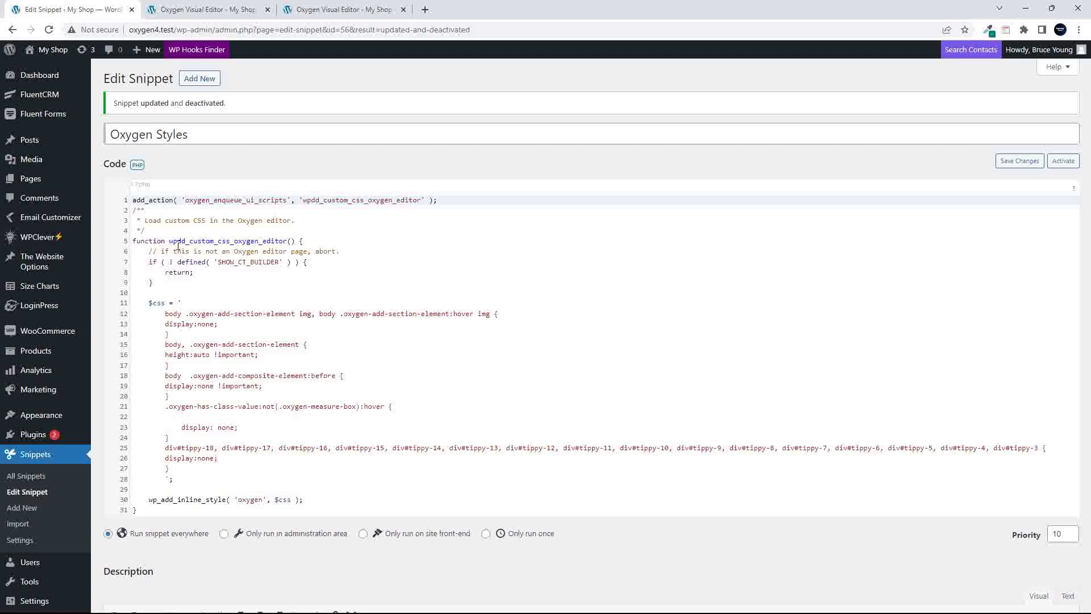
left_click_drag(173, 242, 273, 240)
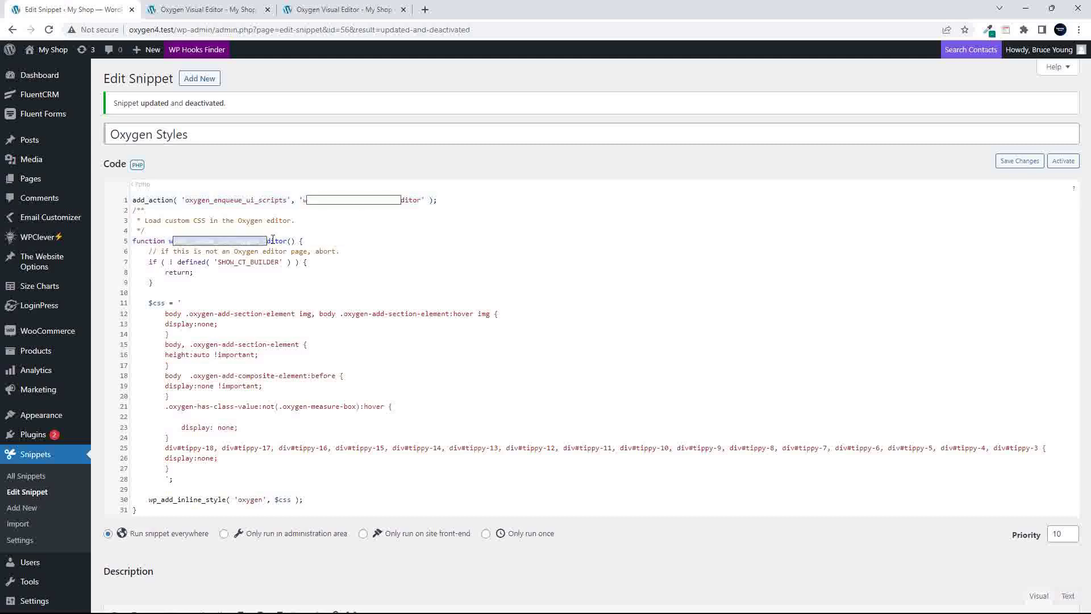
left_click(341, 271)
scroll(363, 282, "down", 3)
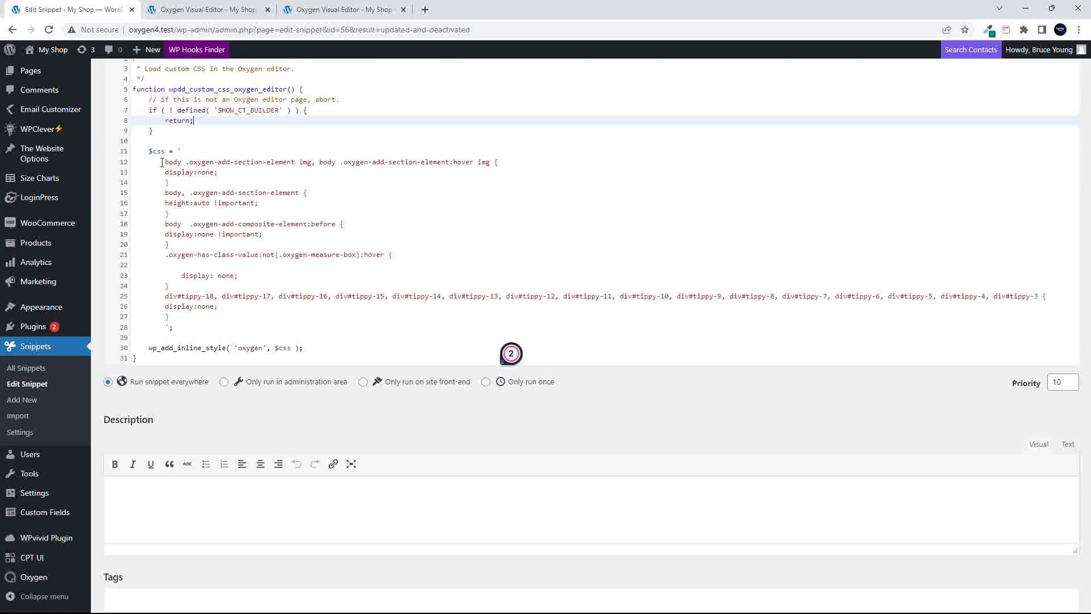
left_click_drag(162, 162, 230, 318)
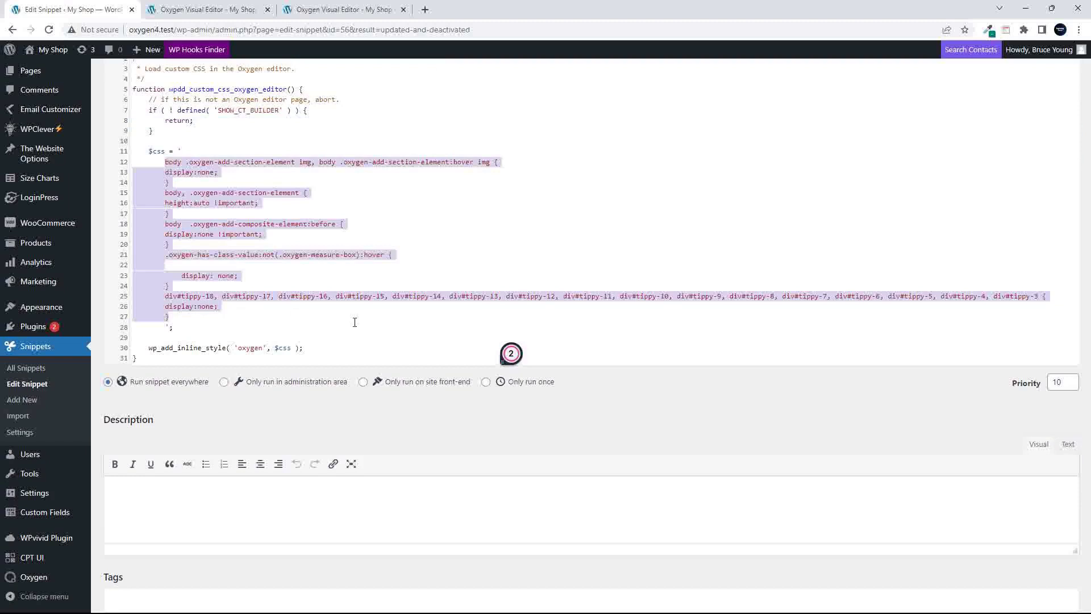
left_click(381, 214)
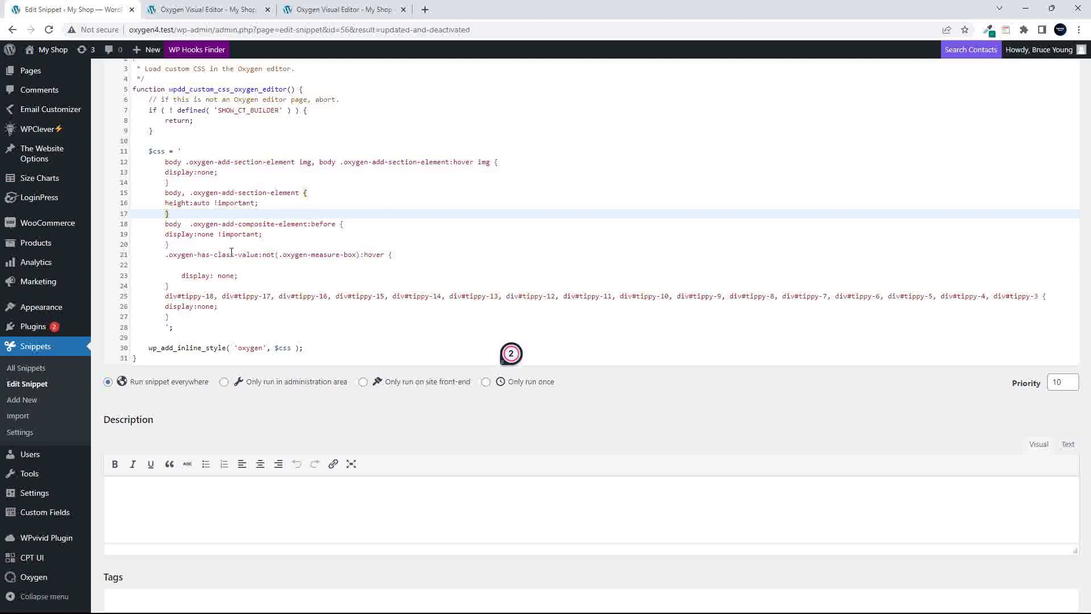
left_click(301, 9)
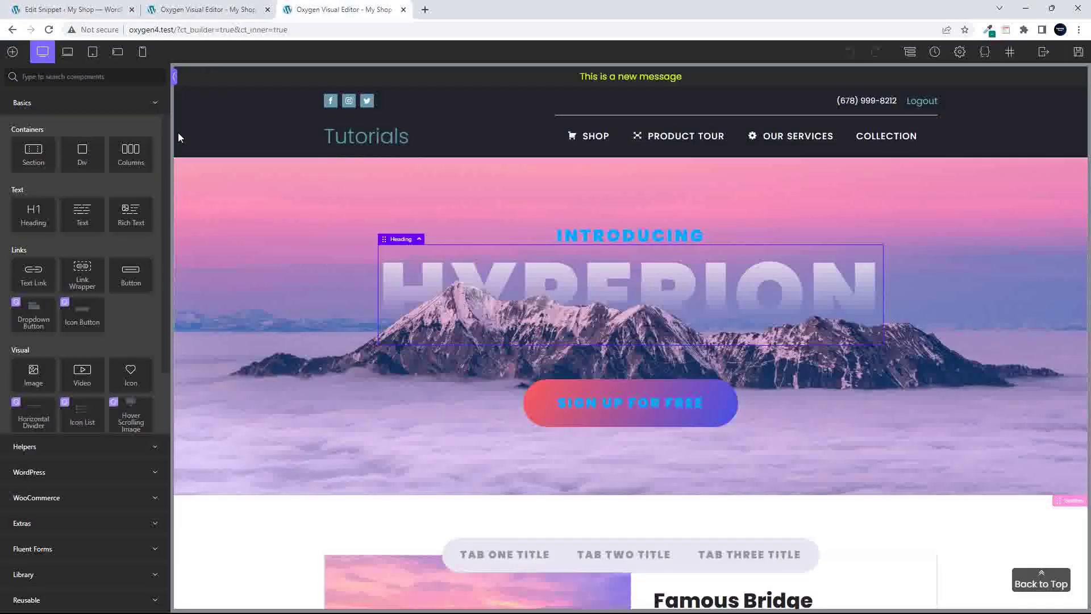
Open developer tools and inspect the Basics component panel's accordion-contents element.
right_click(143, 122)
key("ctrl+shift+i")
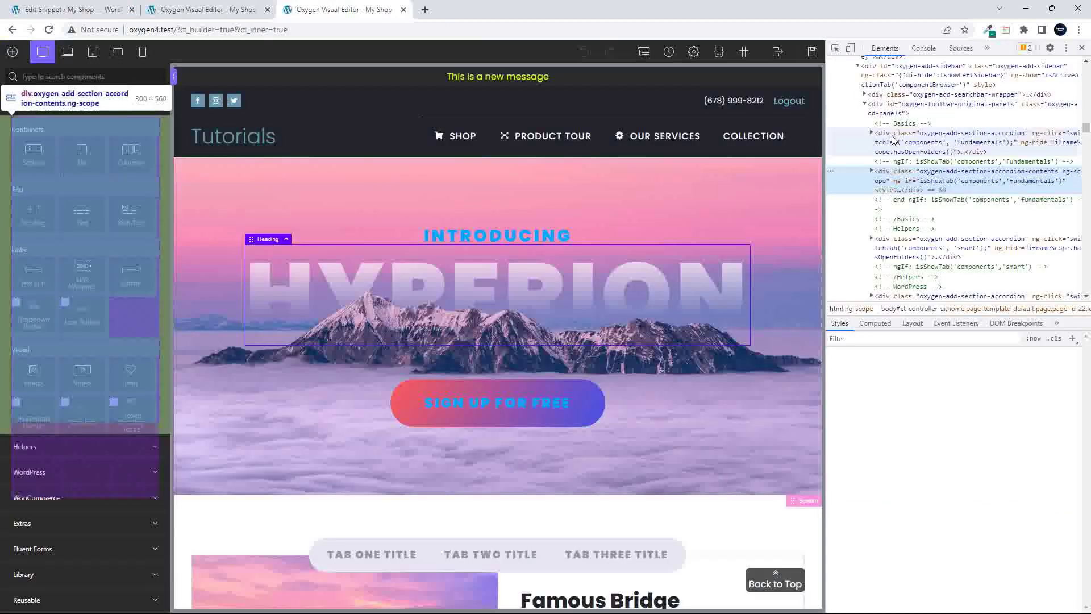
left_click(901, 178)
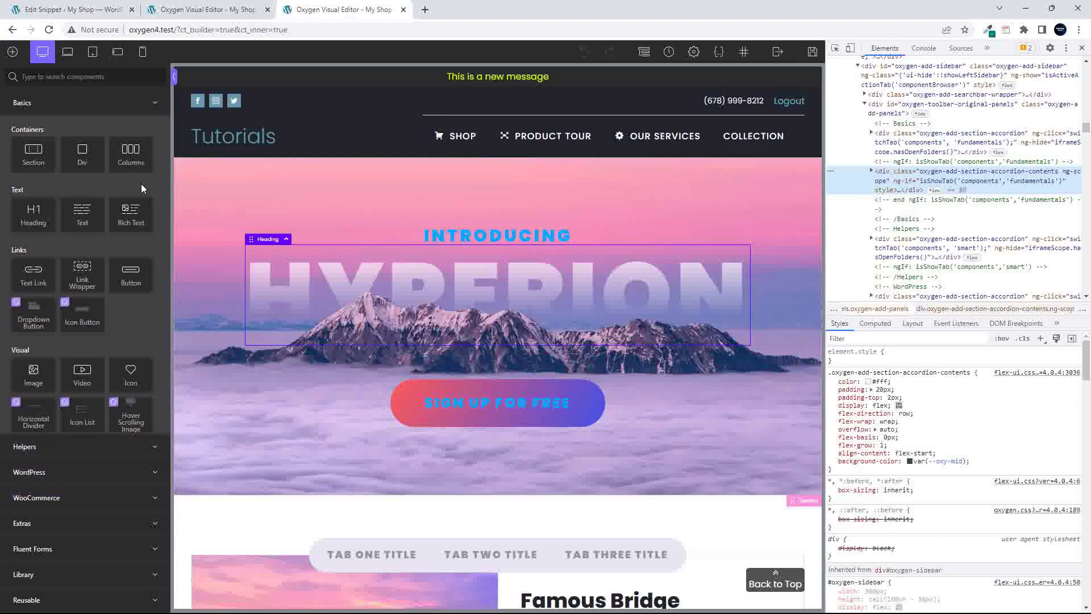
right_click(26, 124)
left_click(93, 328)
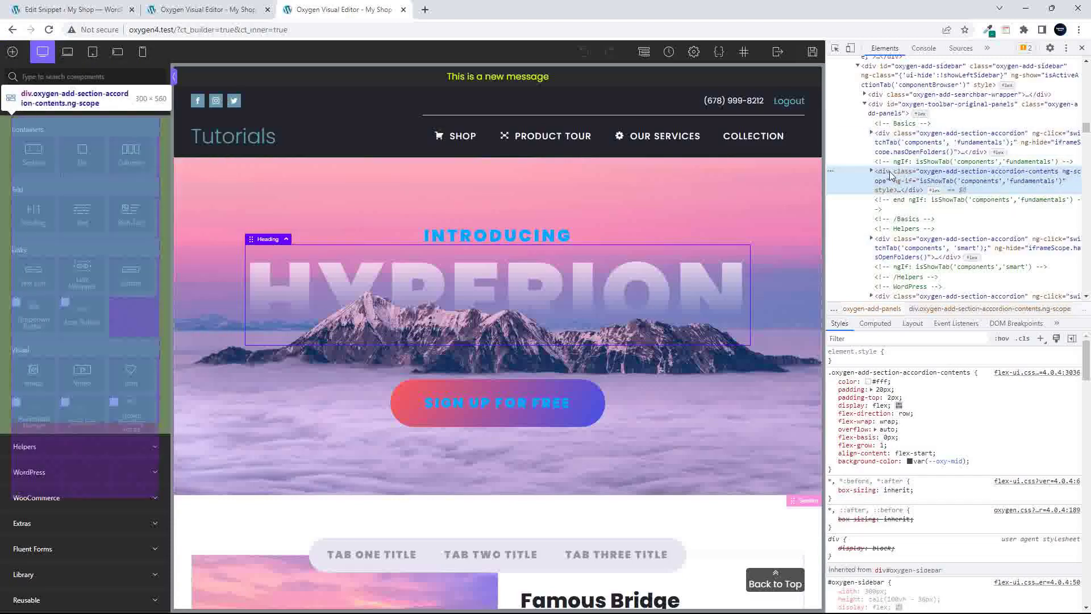
Add a new style rule giving the panel background: red.
left_click(1043, 342)
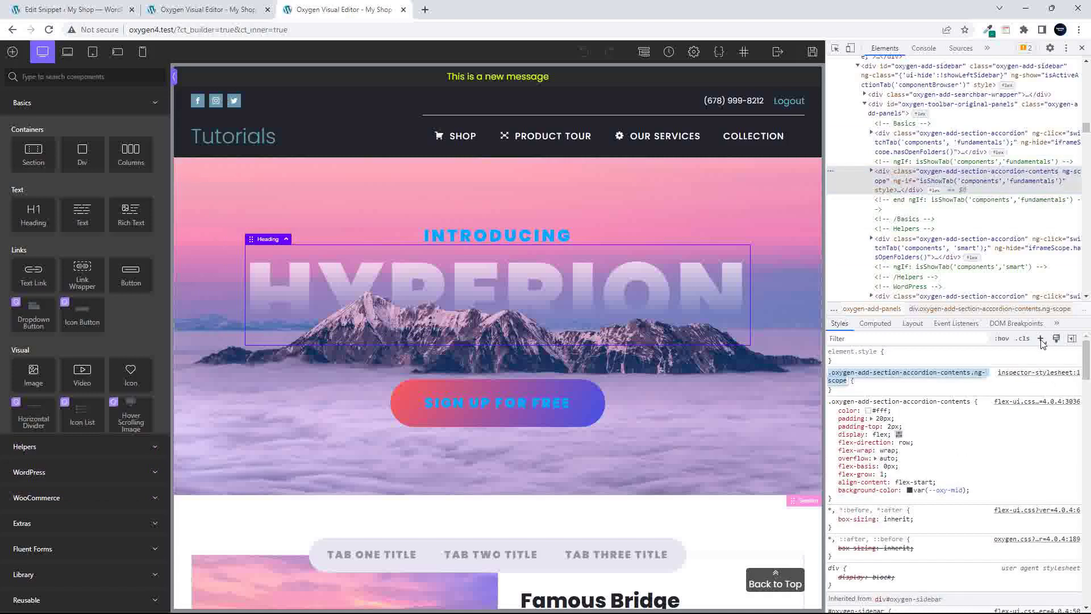
left_click(871, 390)
left_click(870, 381)
type("b")
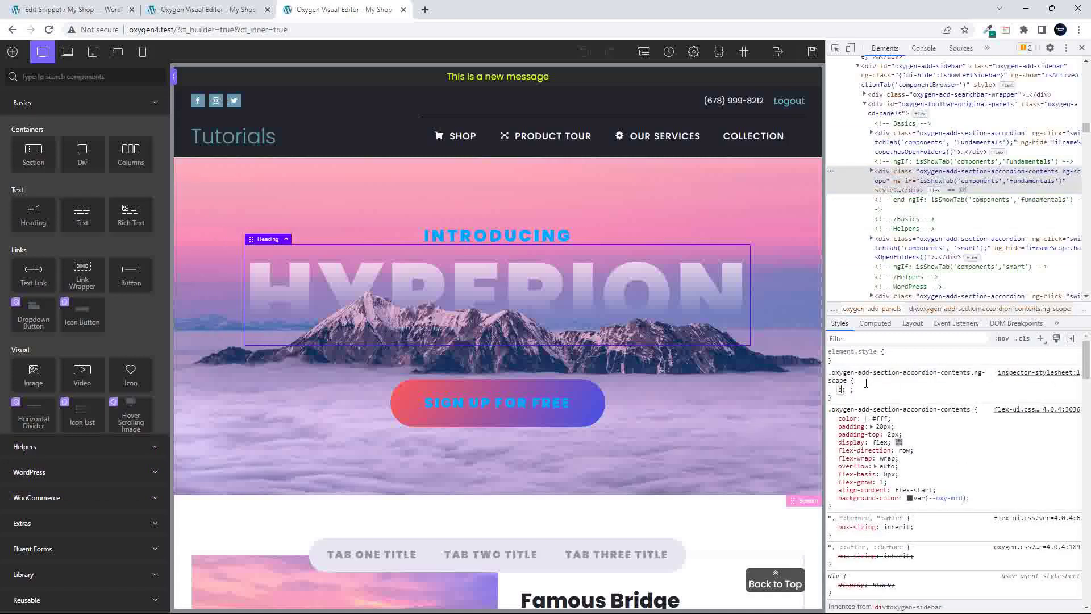
type("ackground")
key("Tab")
type("red")
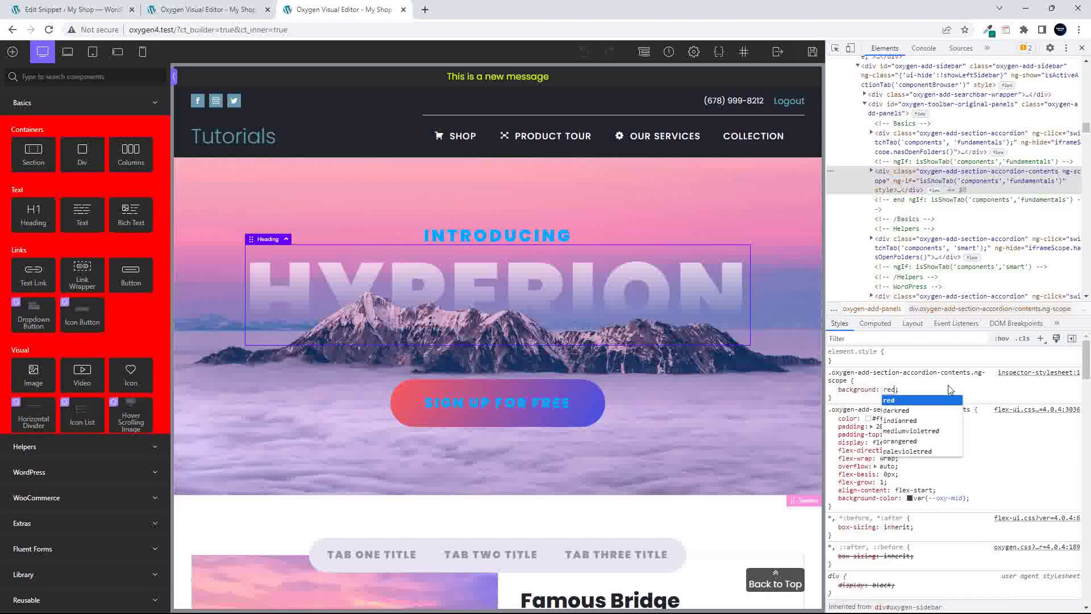
key("Return")
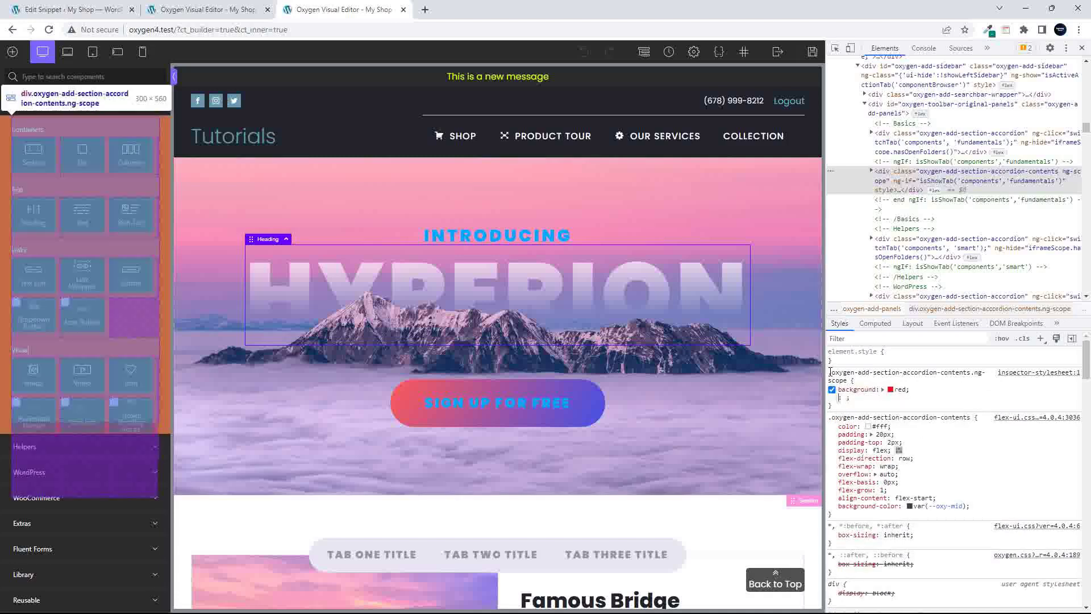
left_click(853, 399)
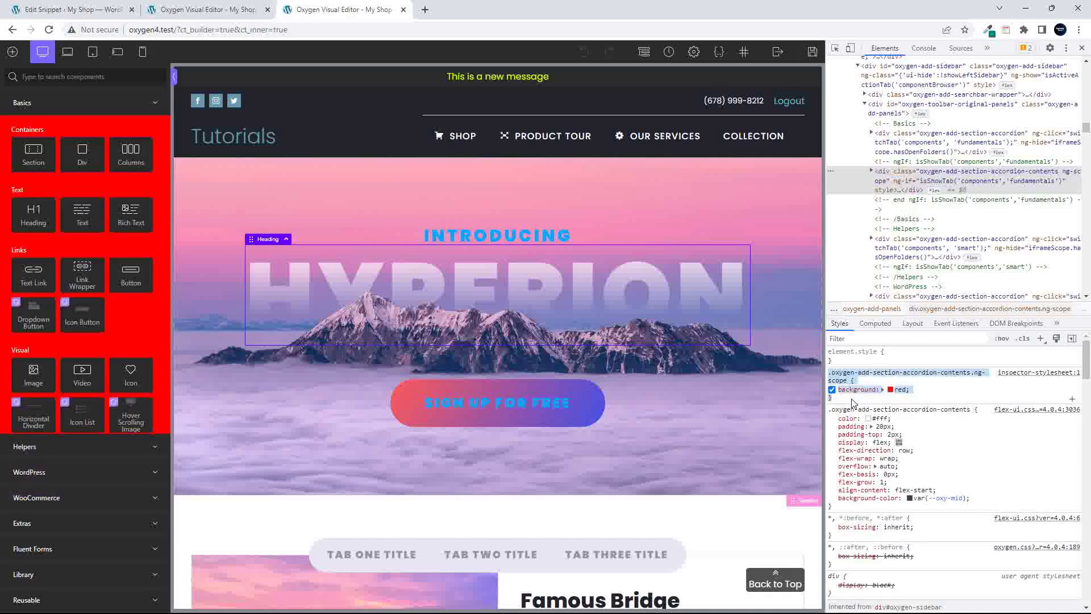
Paste a .oxygen-add-section-accordion-contents background: red rule after line 27 and indent it.
left_click(196, 10)
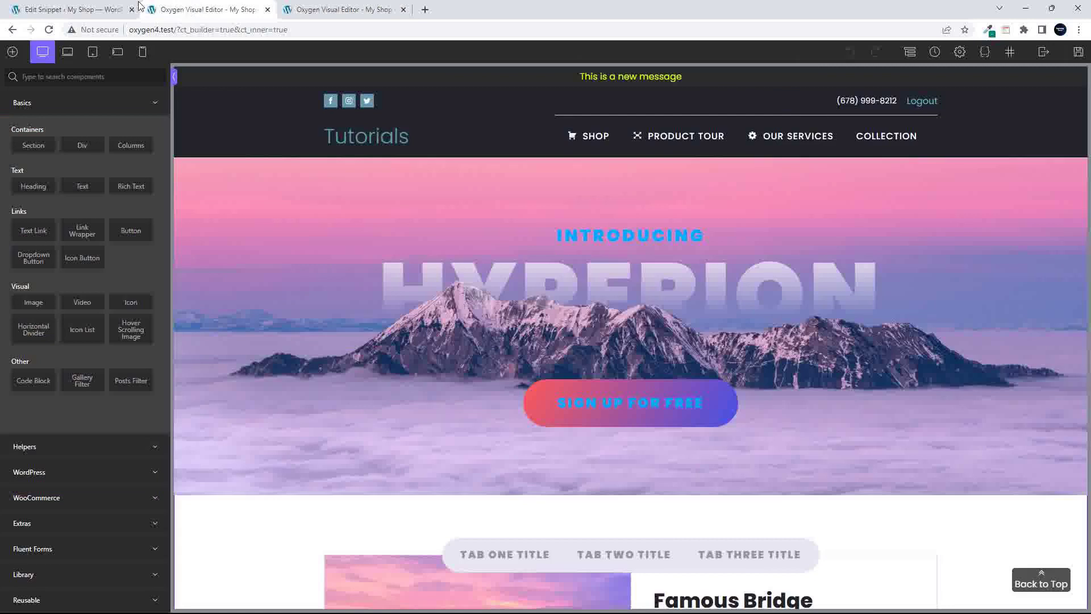
left_click(76, 10)
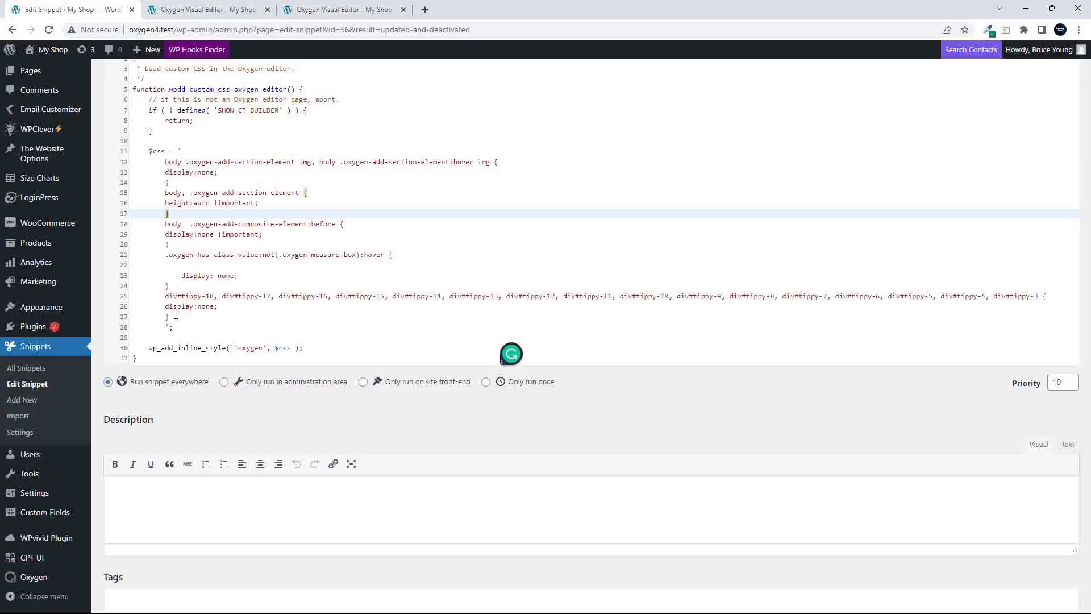
left_click(176, 317)
key("Return")
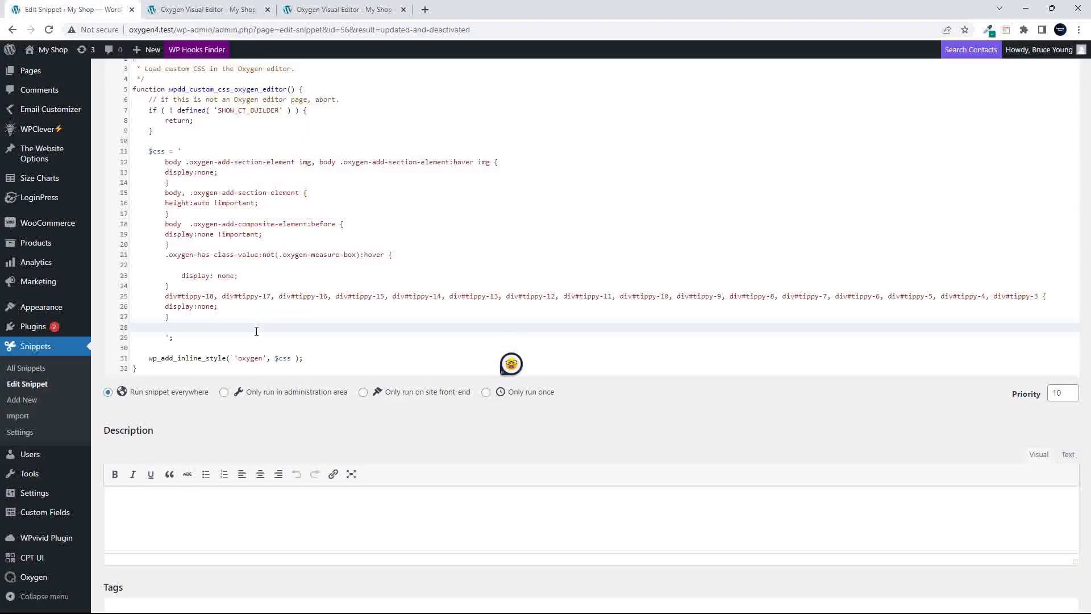
type(".oxygen-add-section-accordion-contents.ng-scope {     background: red; }")
left_click_drag(137, 339, 151, 348)
key("Tab")
key("Tab")
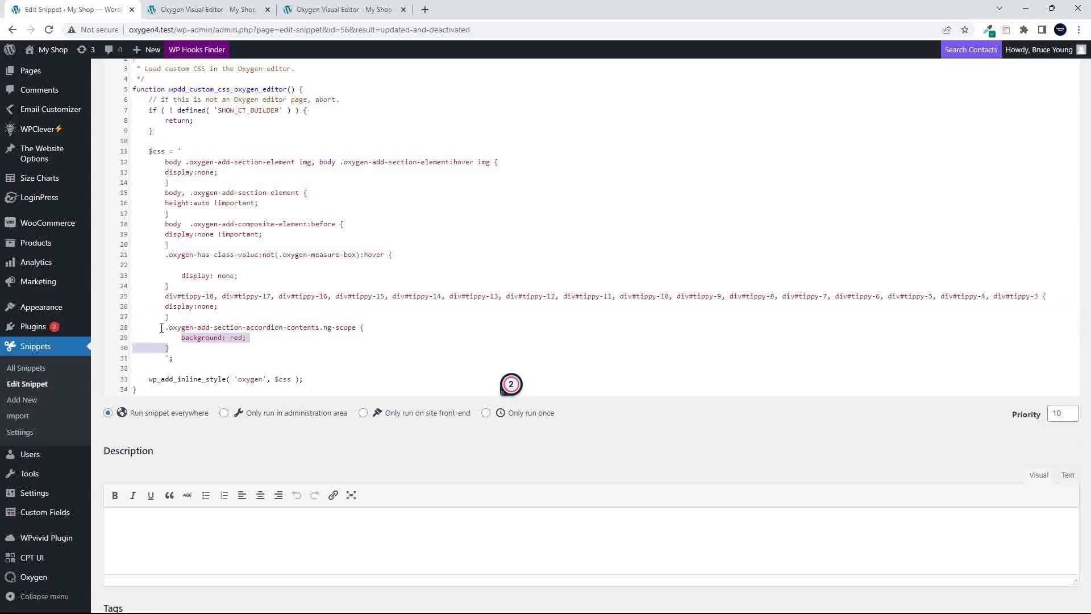
Prefix the new selector with body, then save and activate the snippet.
double_click(167, 225)
key("ctrl+c")
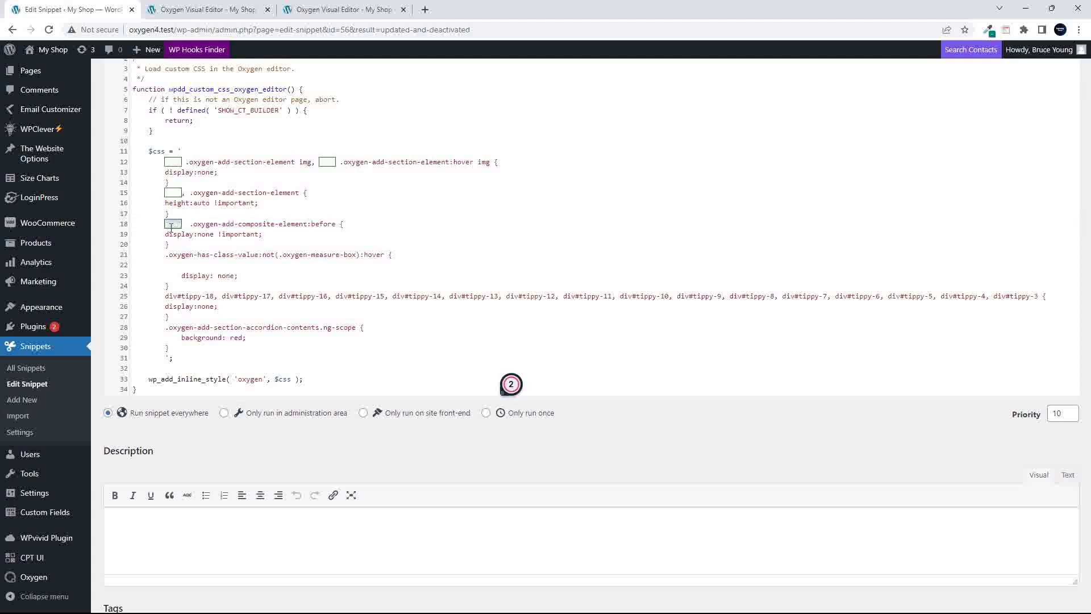
left_click(164, 330)
key("ctrl+v")
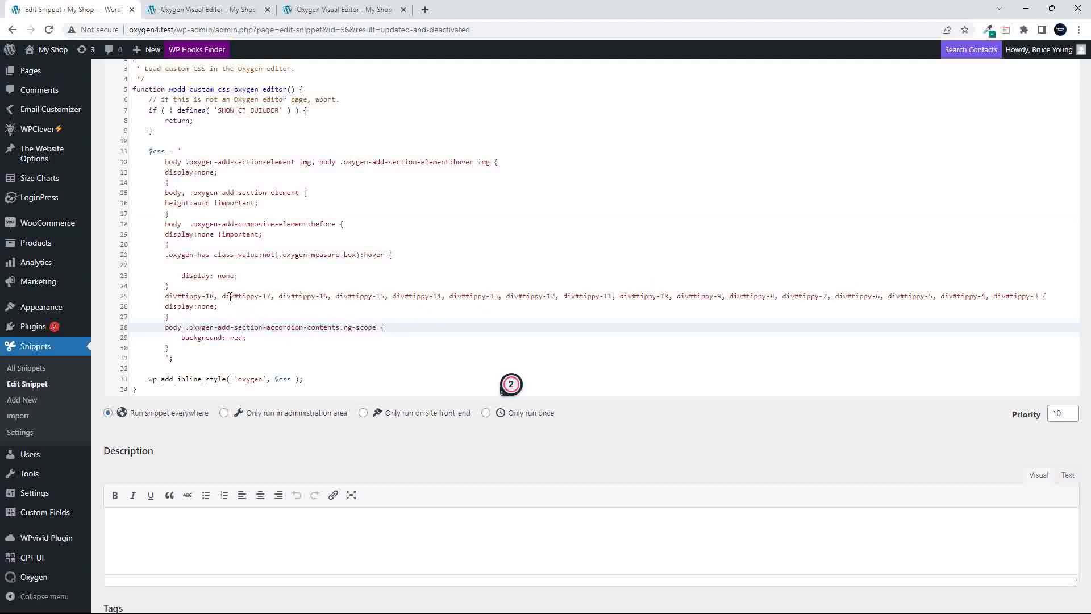
left_click_drag(178, 296, 582, 298)
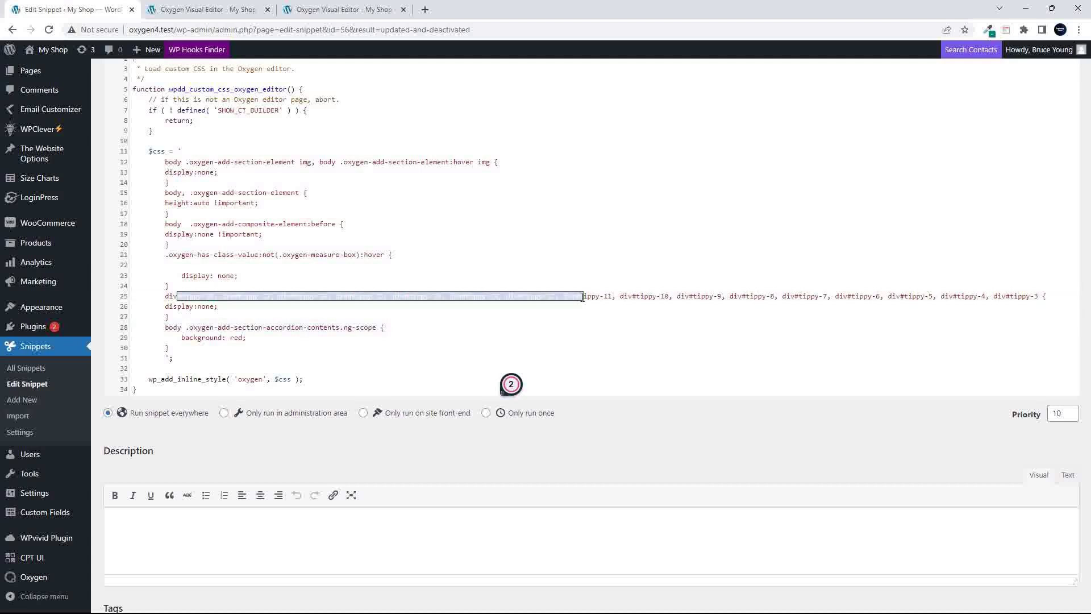
left_click(225, 296)
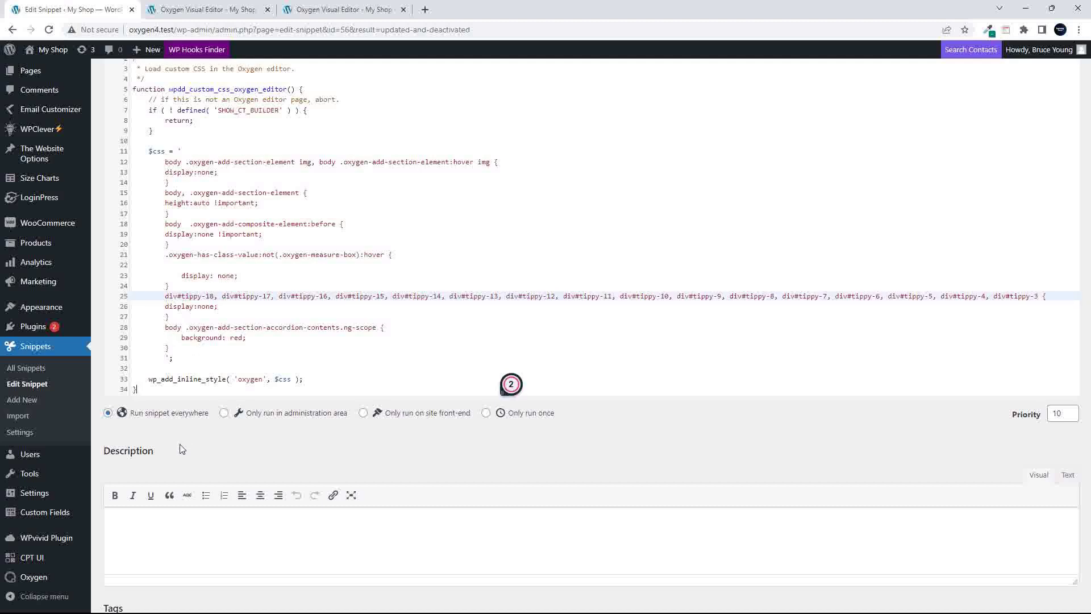
scroll(188, 449, "down", 2)
left_click(170, 558)
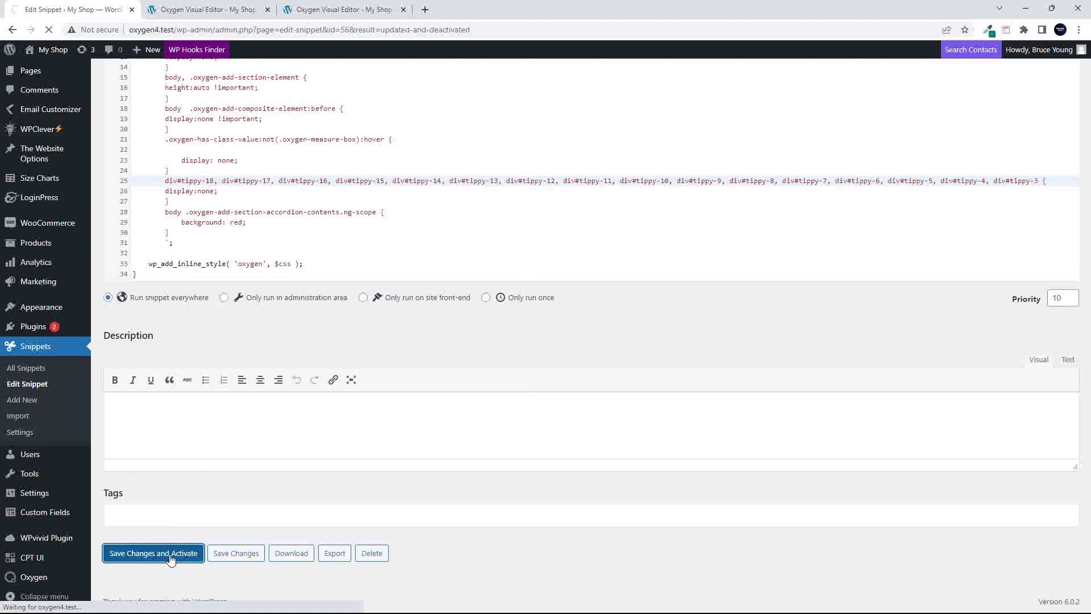
Reload the Oxygen builder and expand Helpers in the +Add panel to see the red background.
left_click(208, 10)
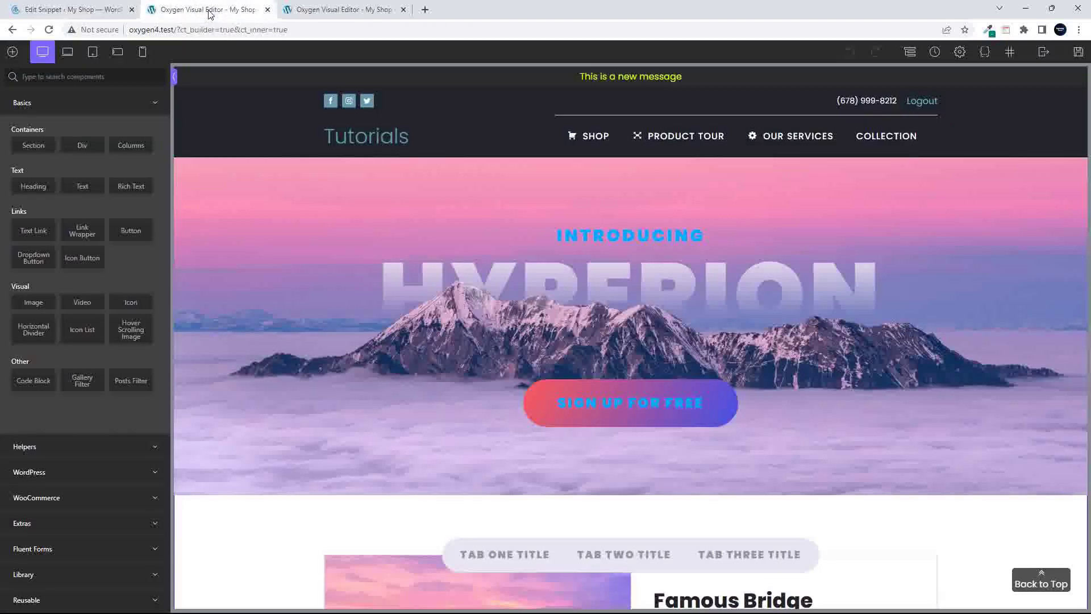
left_click(49, 30)
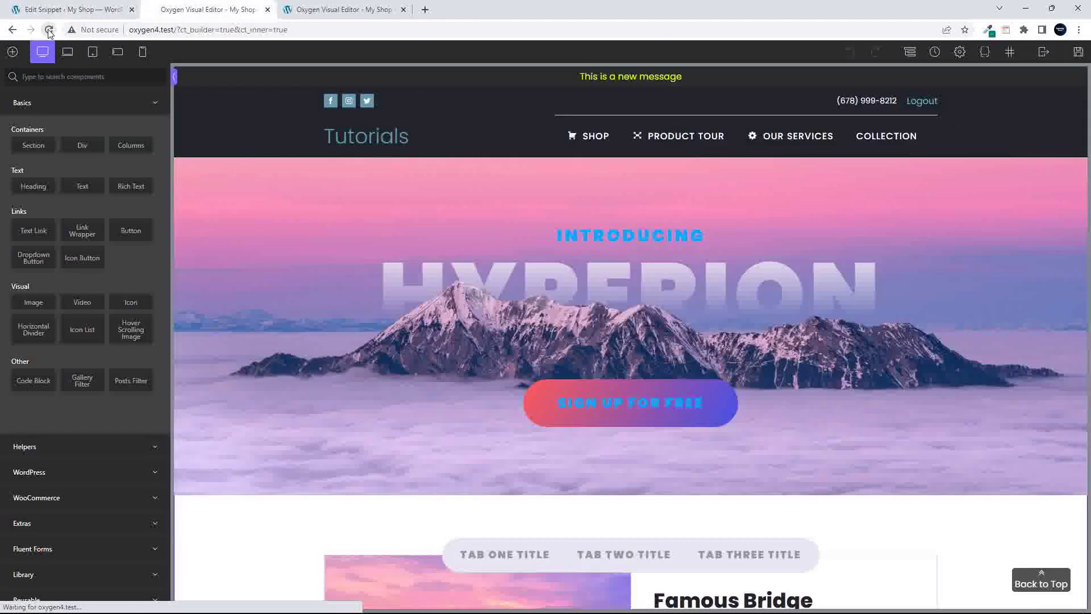
left_click(612, 92)
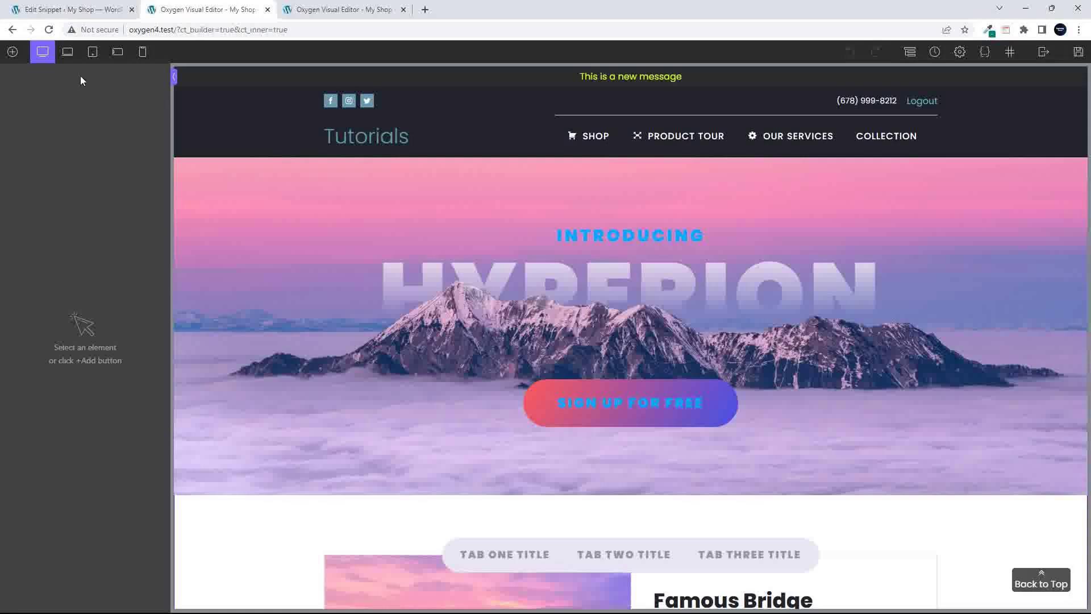
left_click(12, 51)
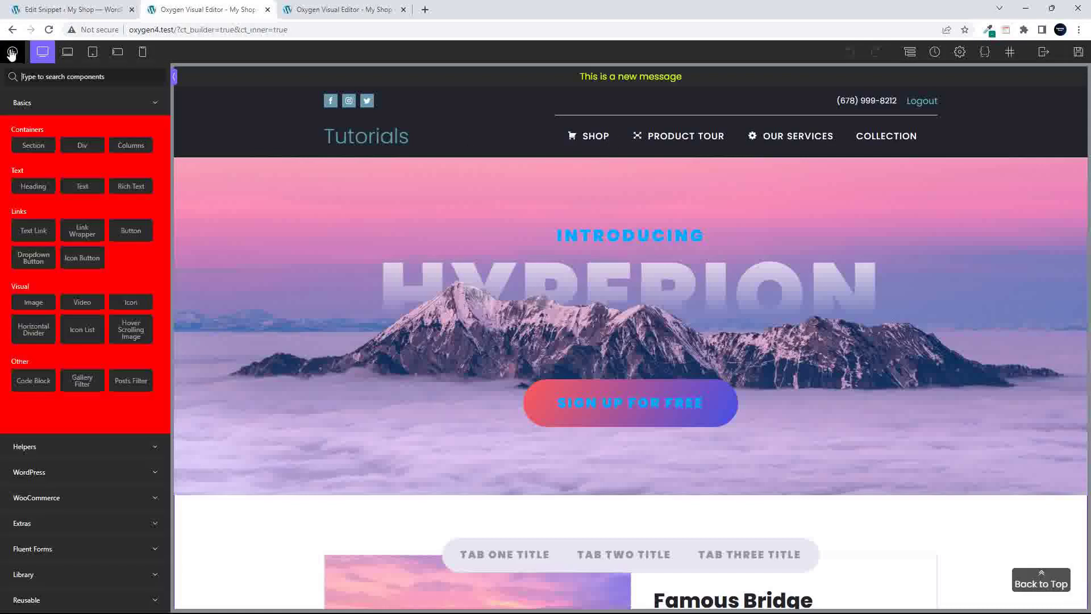
left_click(83, 454)
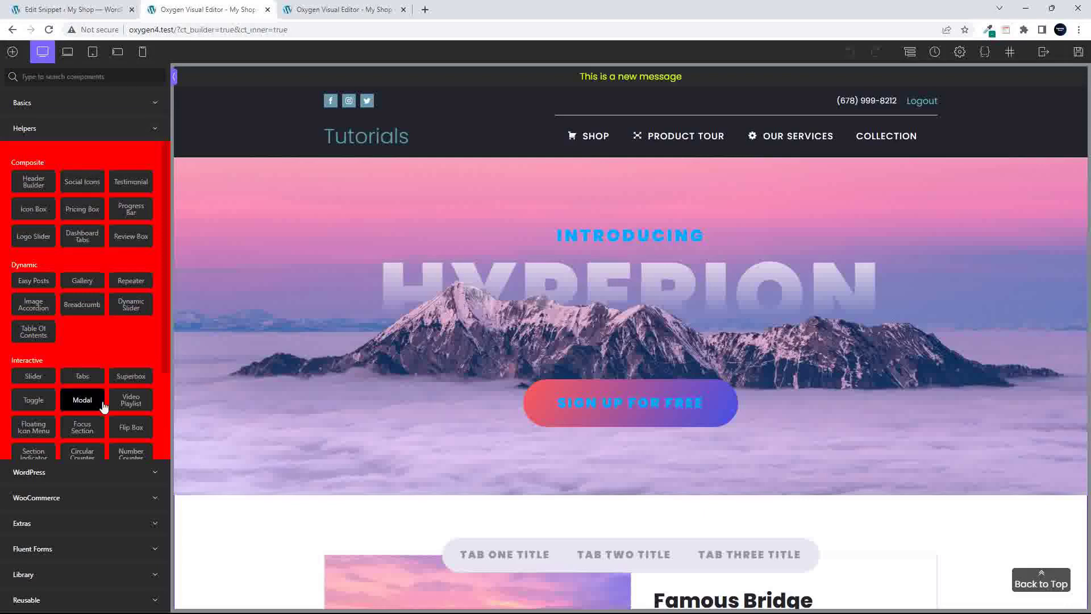
left_click(70, 11)
Save and deactivate the Oxygen Styles snippet, then check the builder tab.
scroll(203, 507, "down", 5)
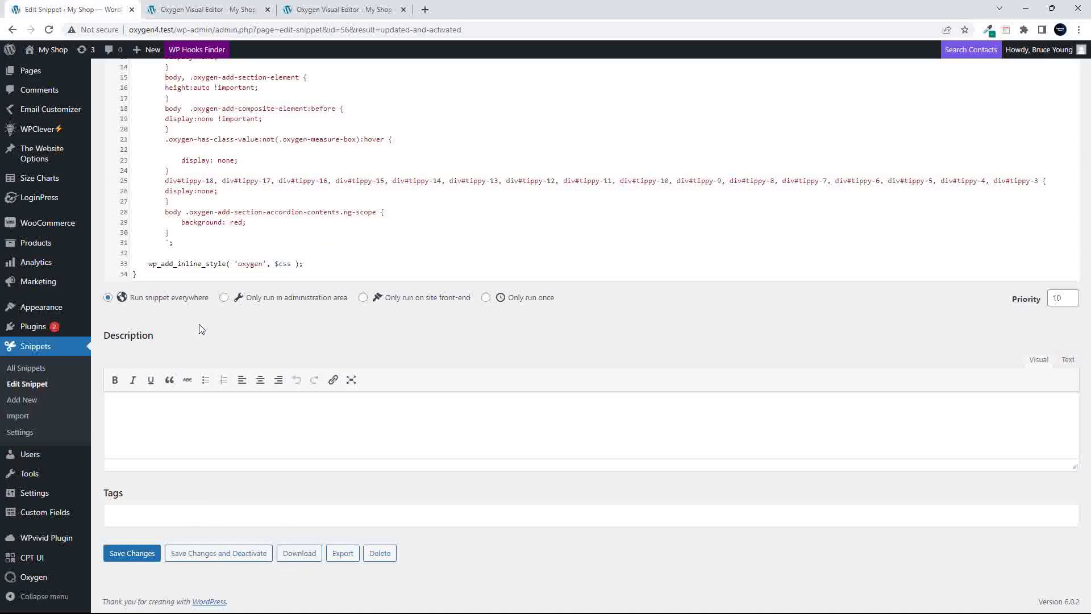
left_click(215, 551)
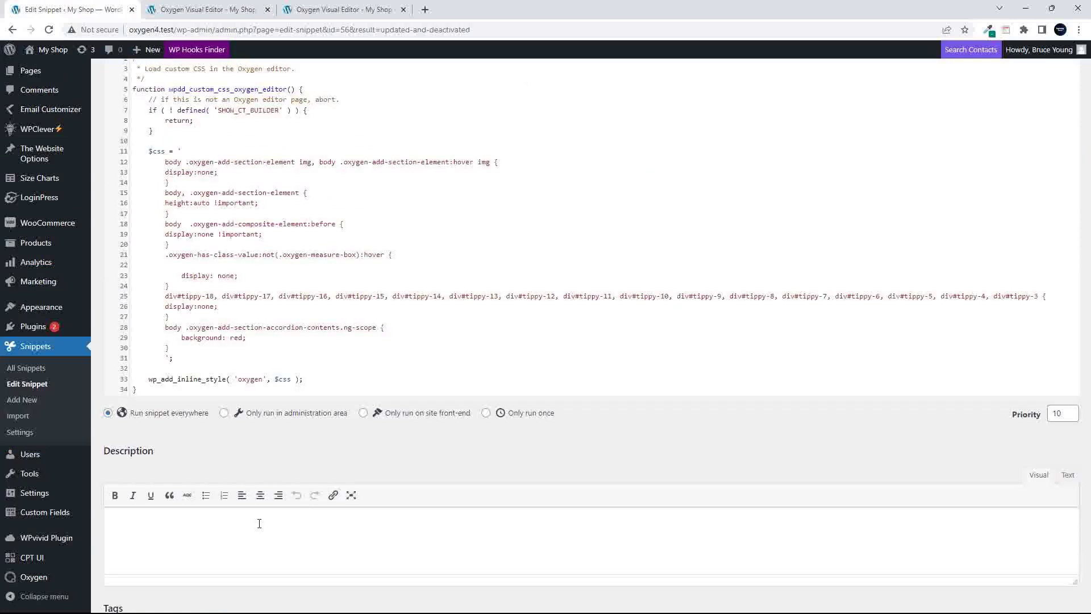
scroll(259, 524, "up", 3)
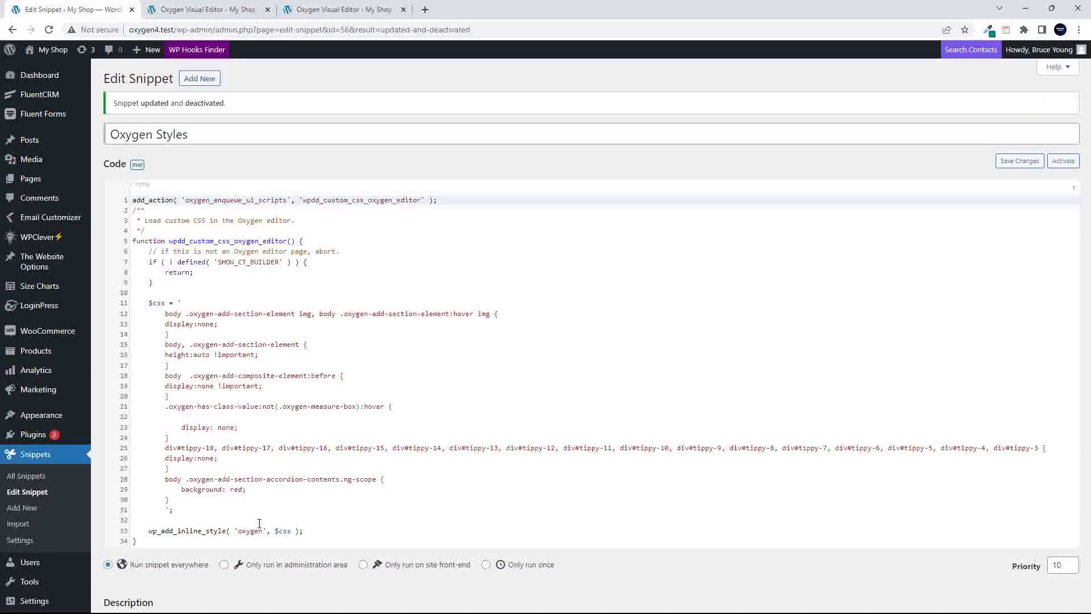
left_click(197, 10)
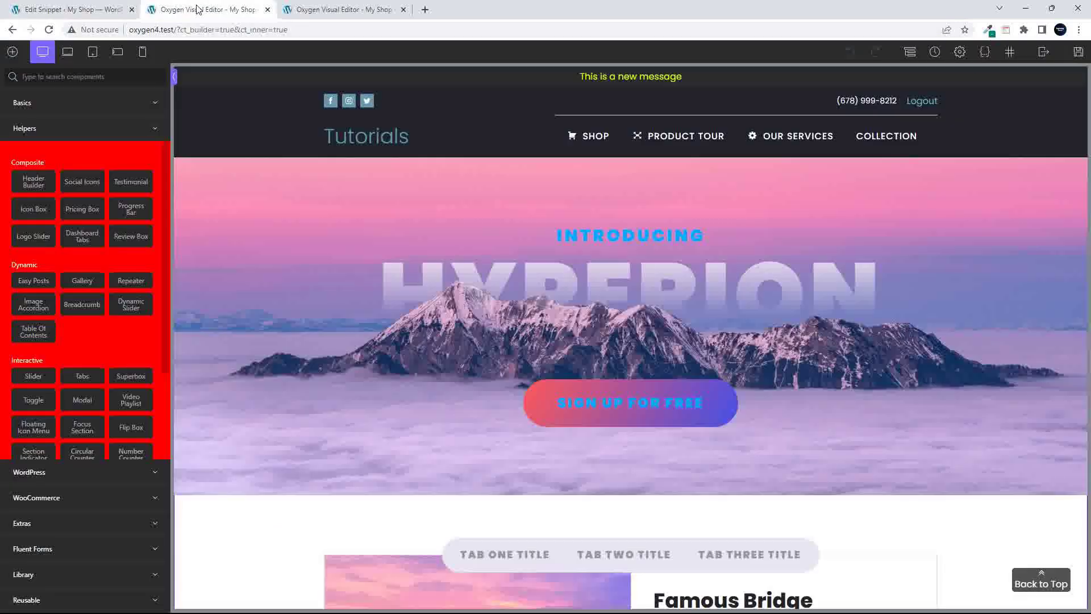
Delete the red-background rule on lines 28–30 and save the snippet.
left_click(85, 12)
left_click_drag(160, 480, 228, 500)
key("Delete")
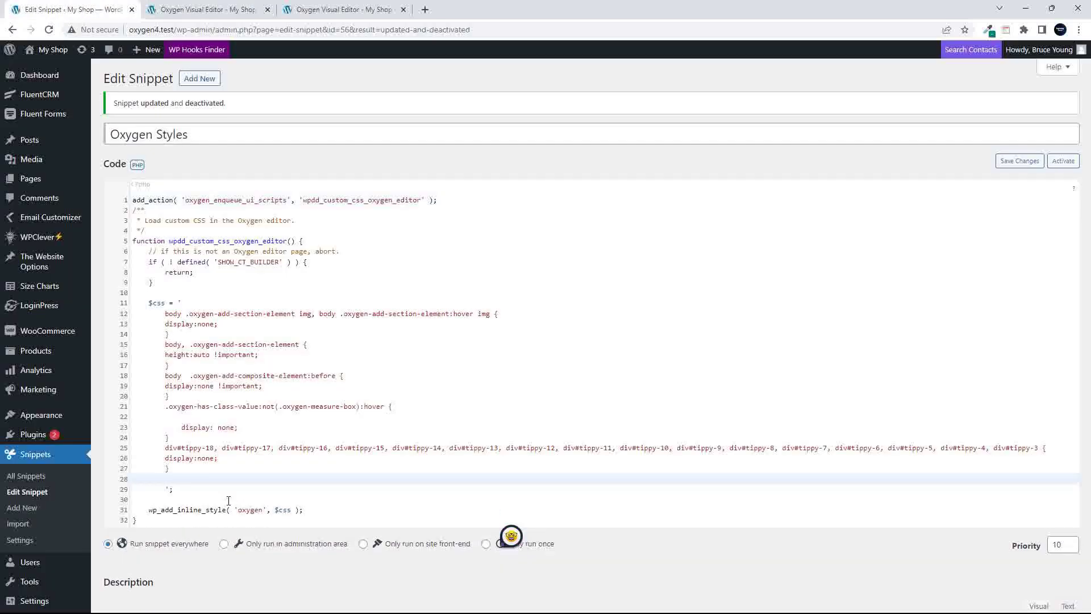
key("ctrl+s")
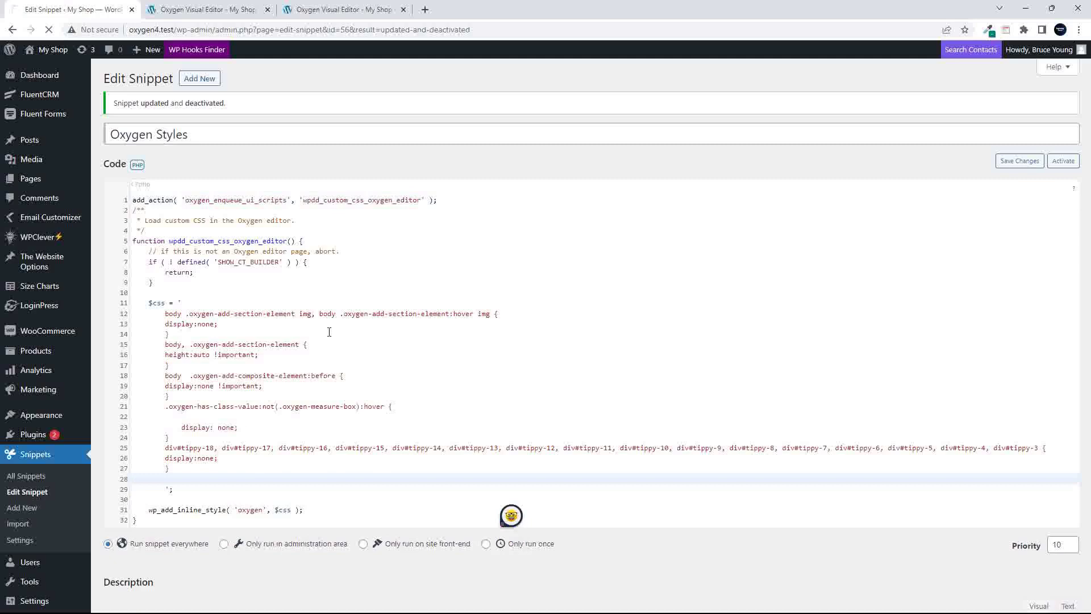
left_click(214, 10)
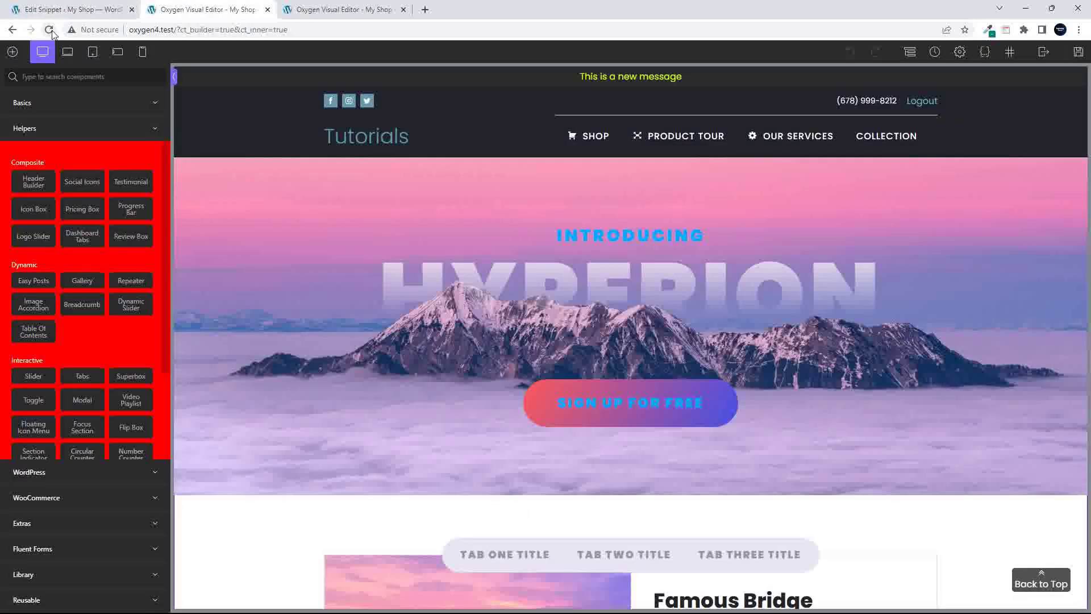